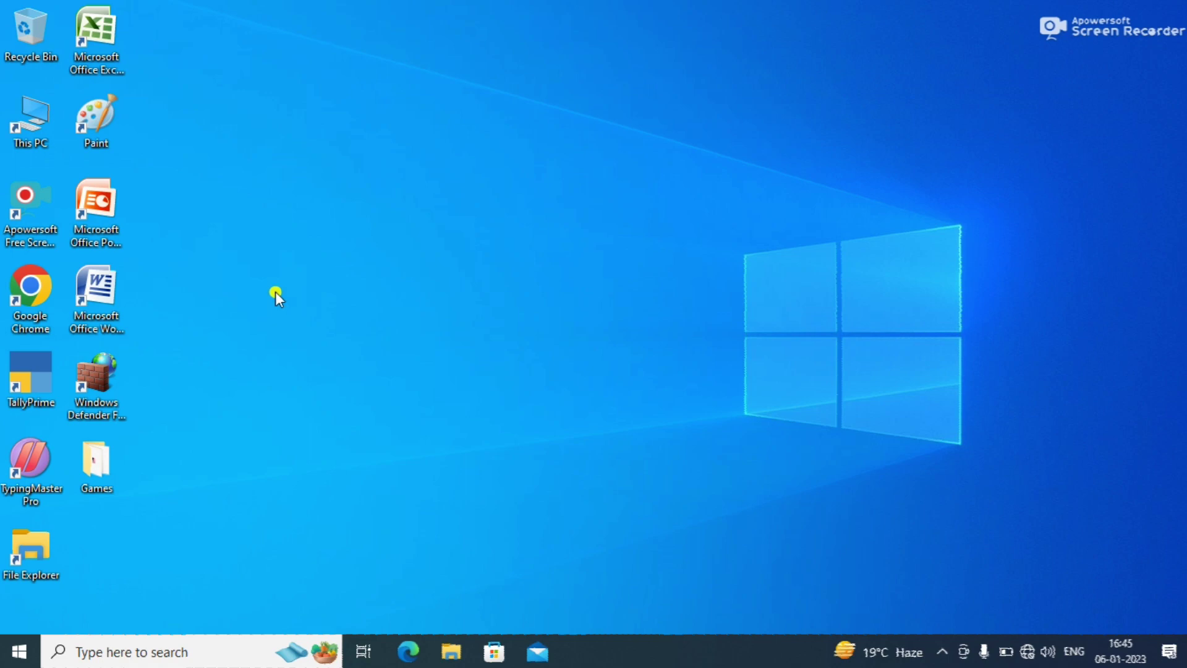
- Start TallyPrime and continue in educational mode
left_click(36, 382)
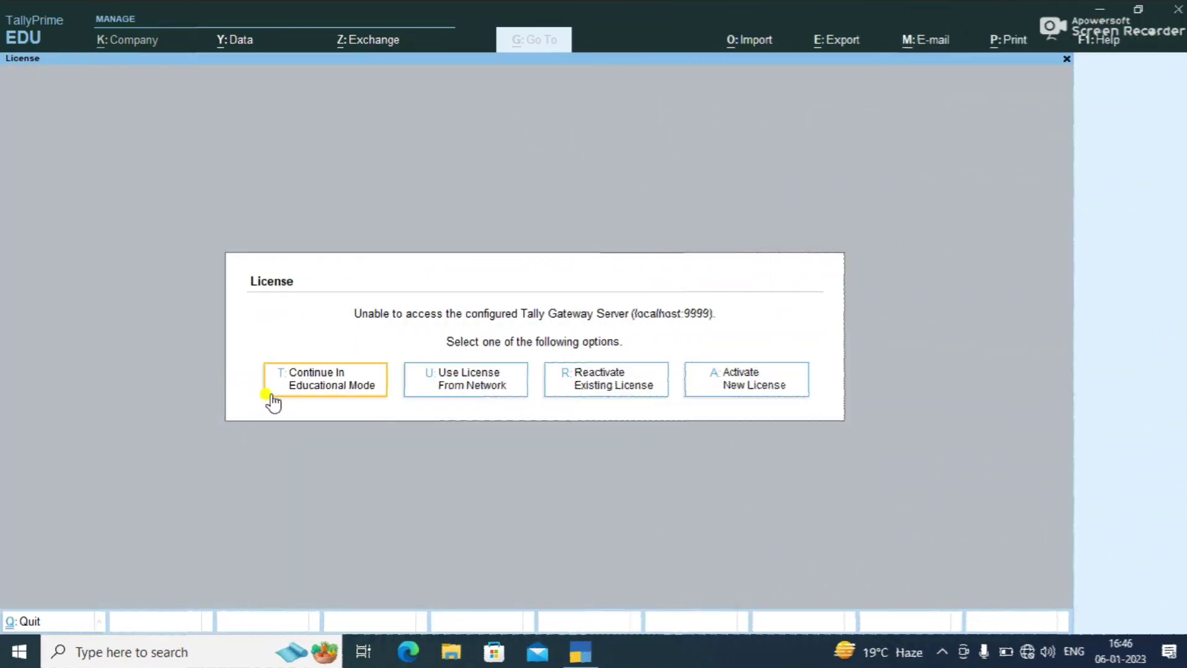
left_click(302, 395)
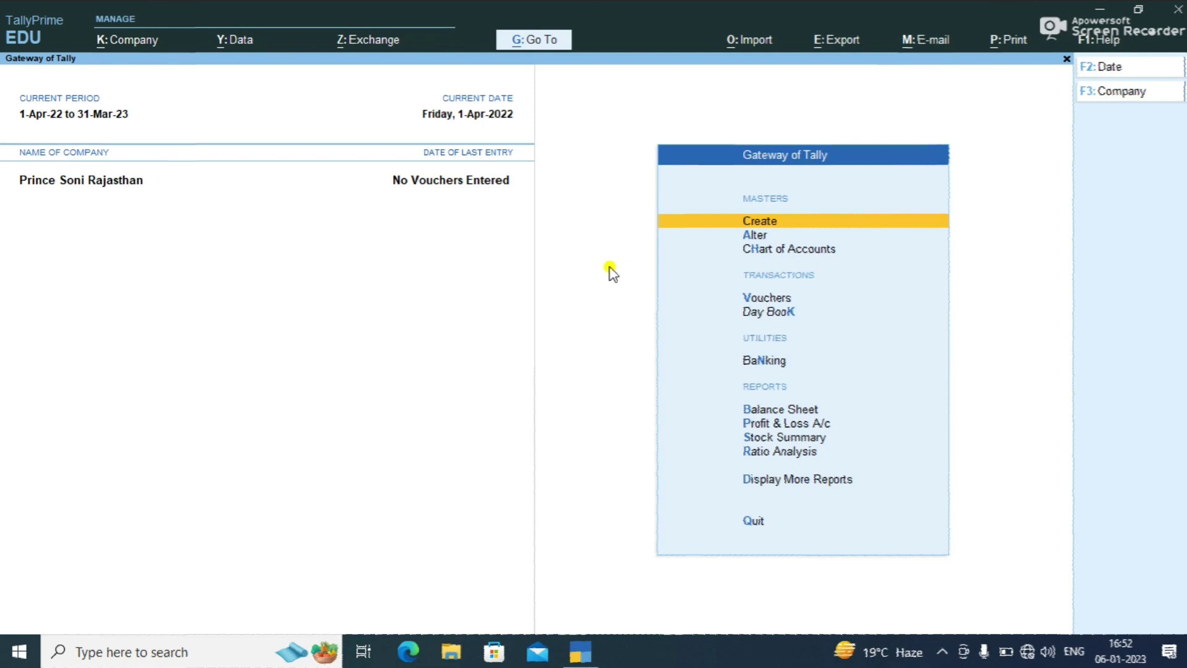
- Open voucher entry from the Gateway of Tally
key("Down")
key("Down")
key("Down")
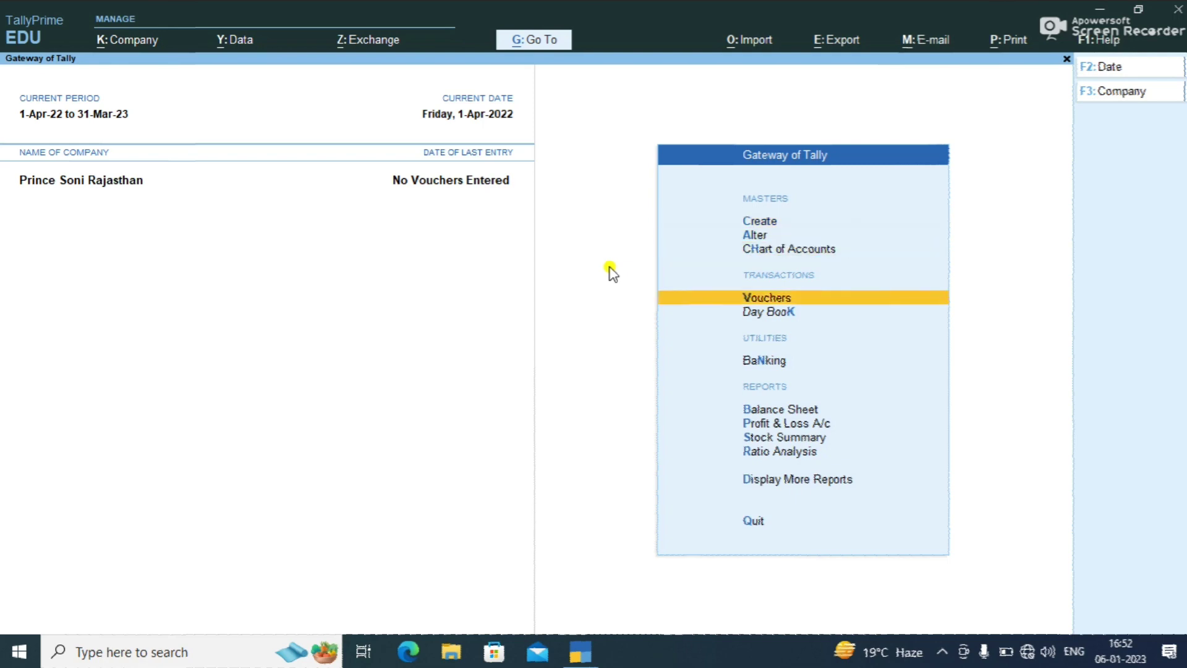
key("Return")
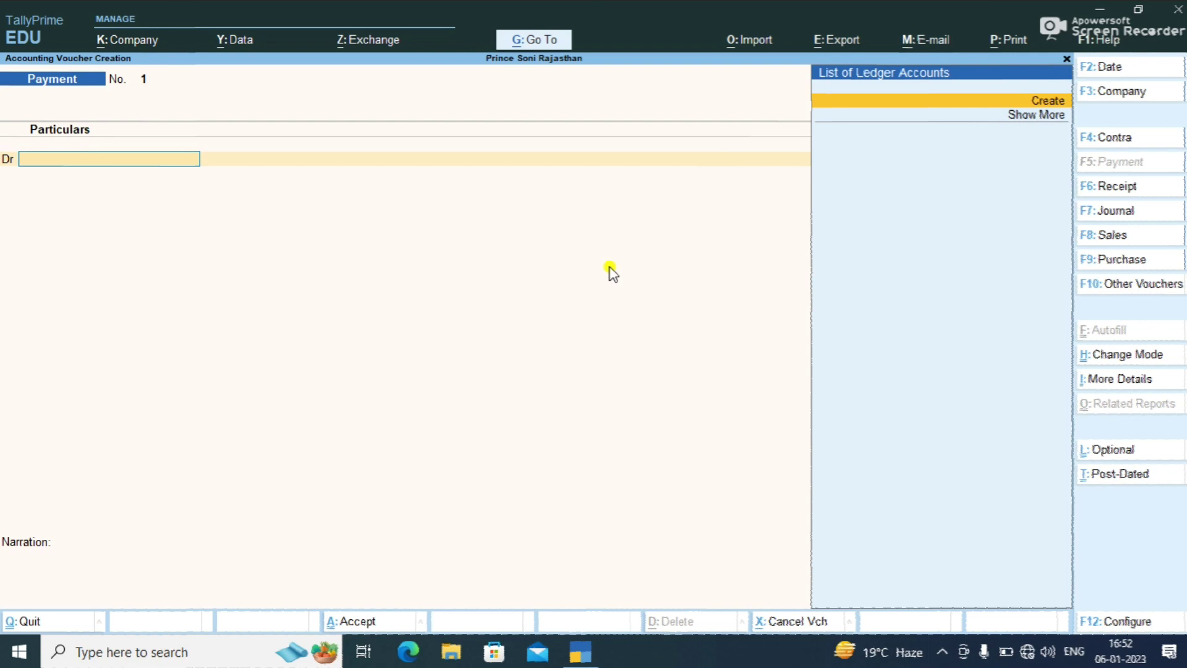
- Bring up the choice of other voucher types and show the inactive ones as well
key("F10")
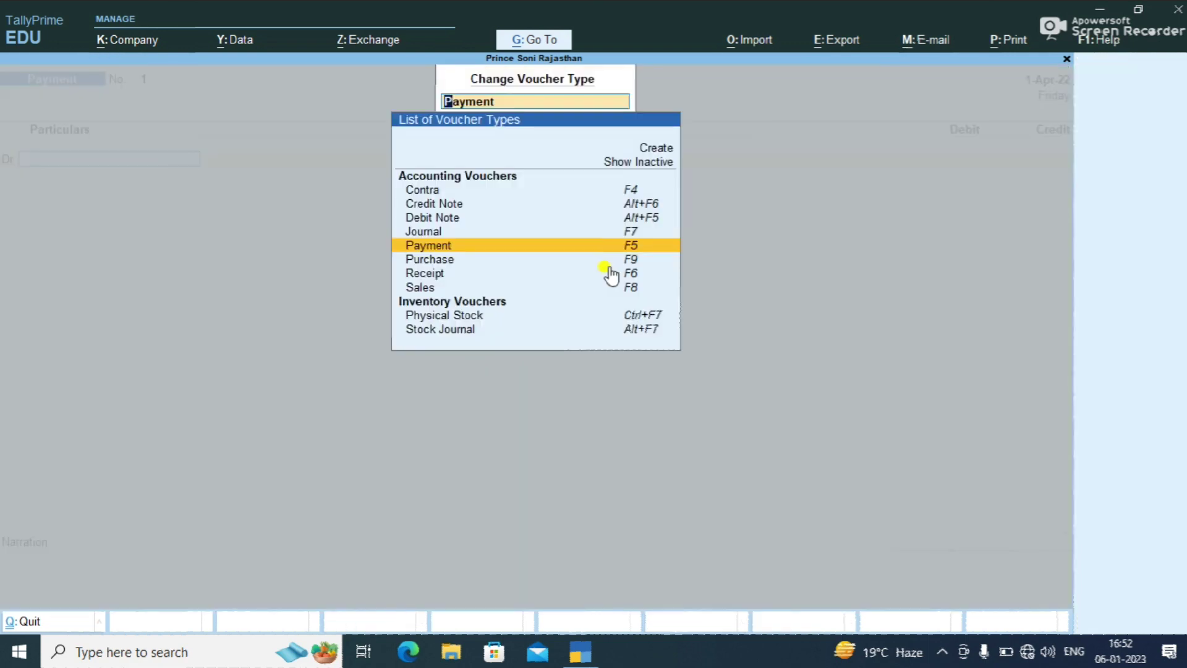
key("Up")
key("Up")
key("Up")
key("Up")
key("Up")
key("Up")
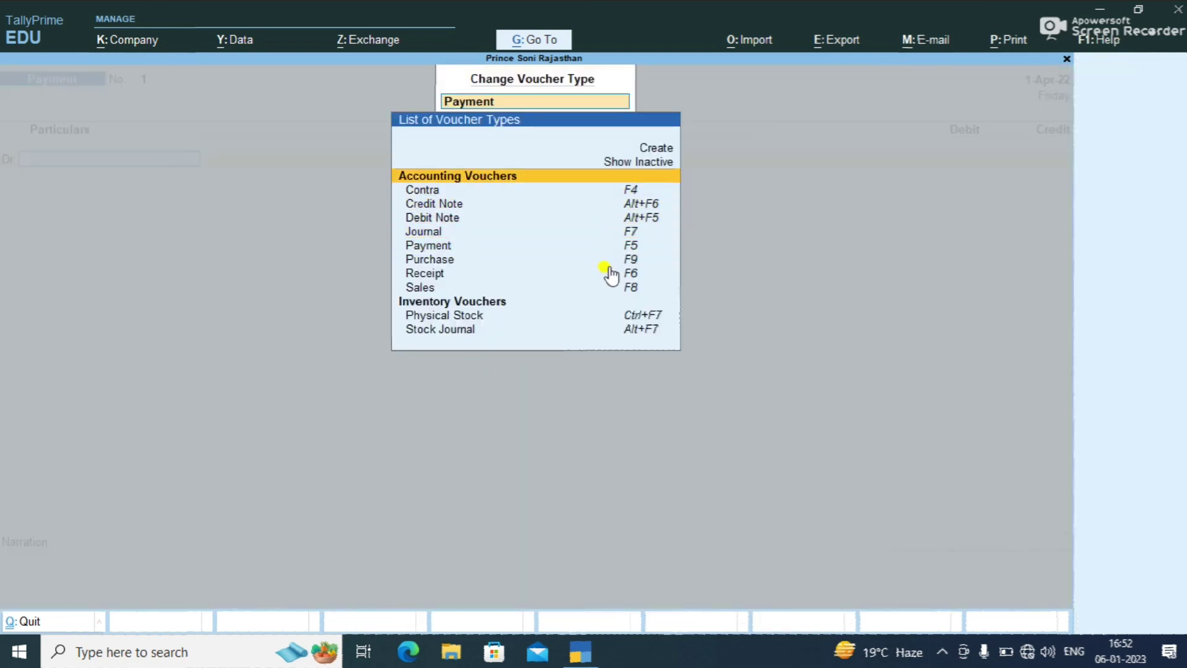
key("Return")
- Choose the inactive Receipt Note under Inventory Vouchers as the voucher type and activate it
key("Down")
key("Down")
key("Down")
key("Down")
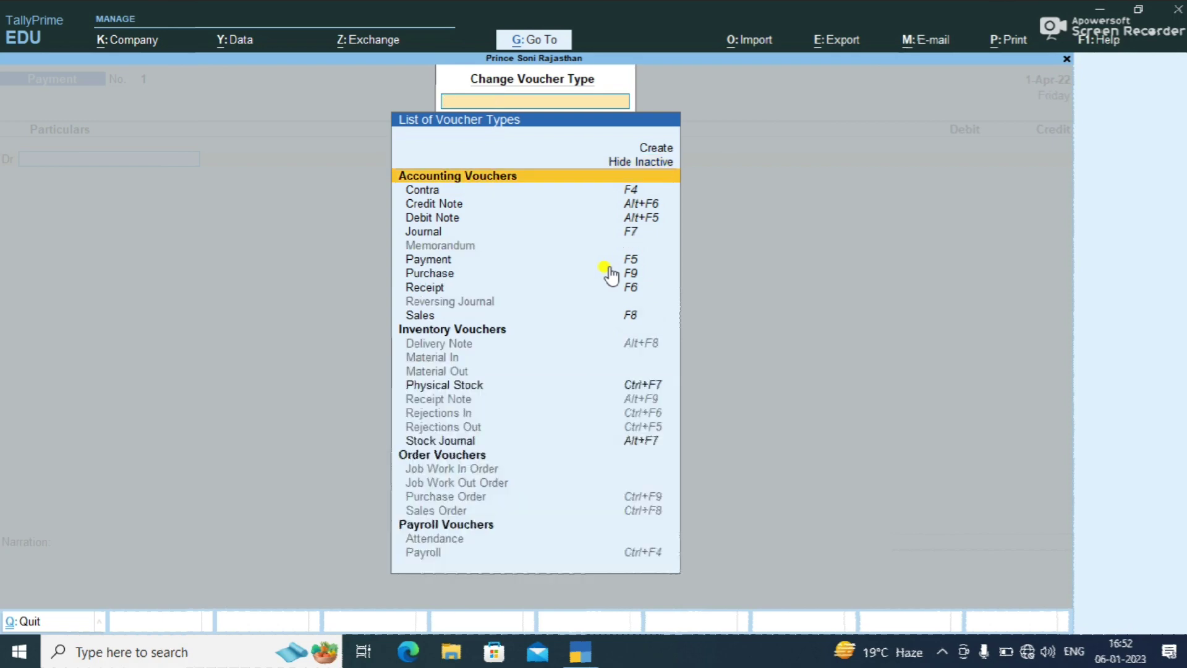
key("Down")
key("Down")
key("Down")
key("Down")
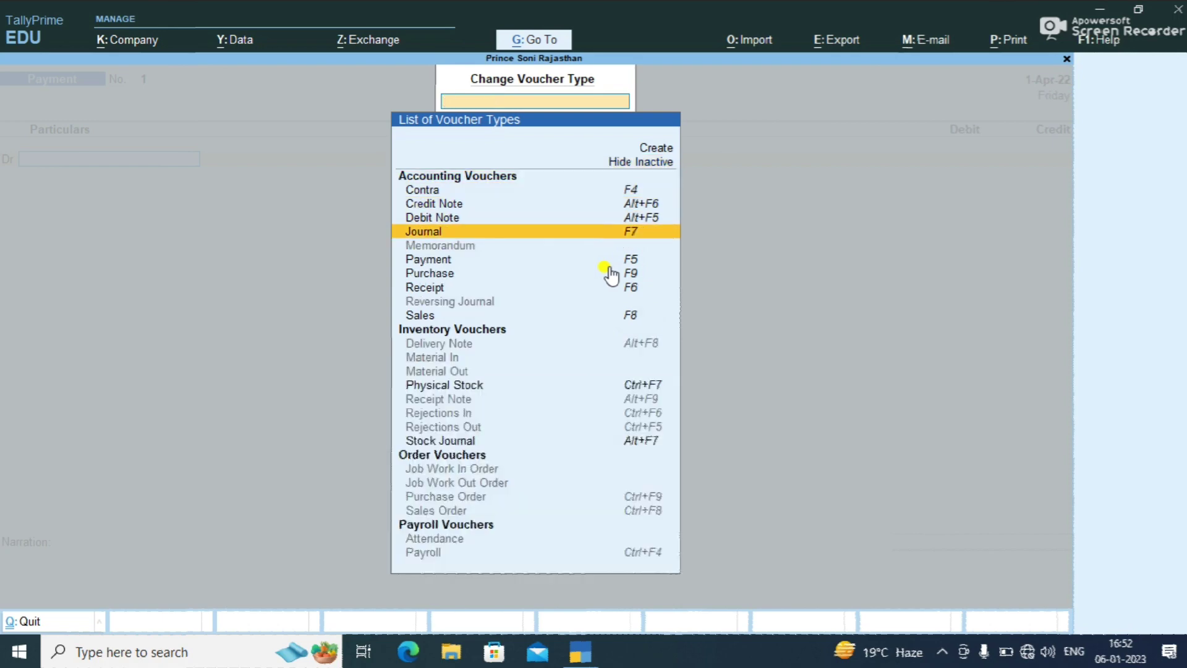
key("Down")
key("Down")
key("Down")
key("Down")
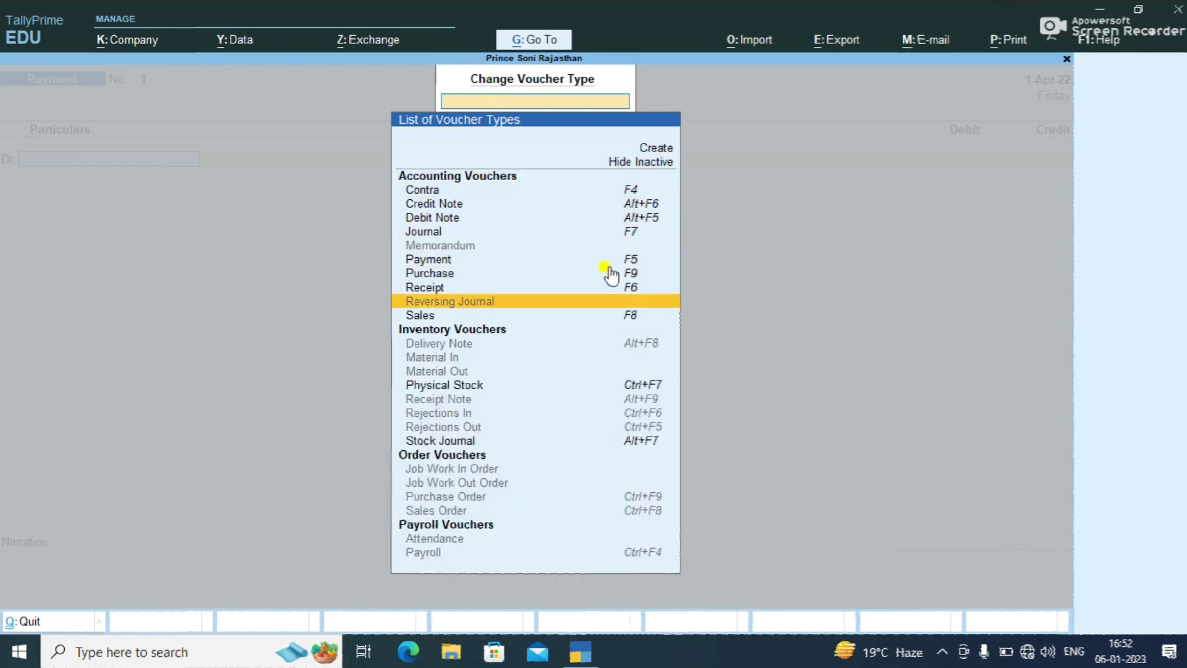
key("Down")
key("Down")
key("Down")
key("Down")
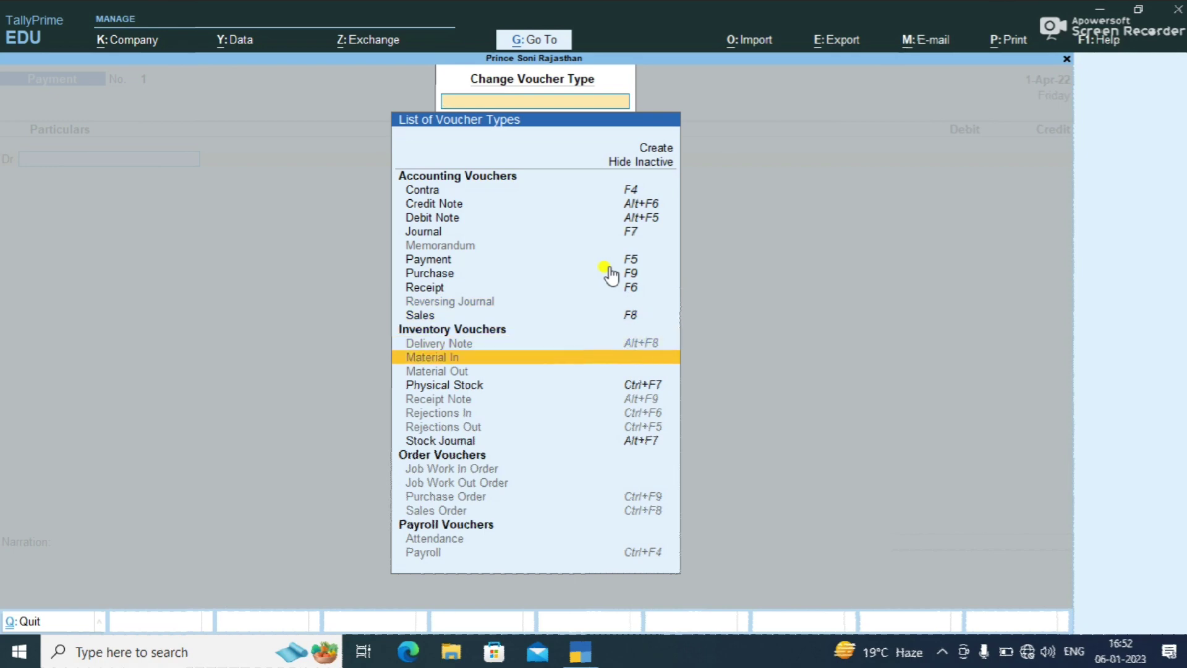
key("Down")
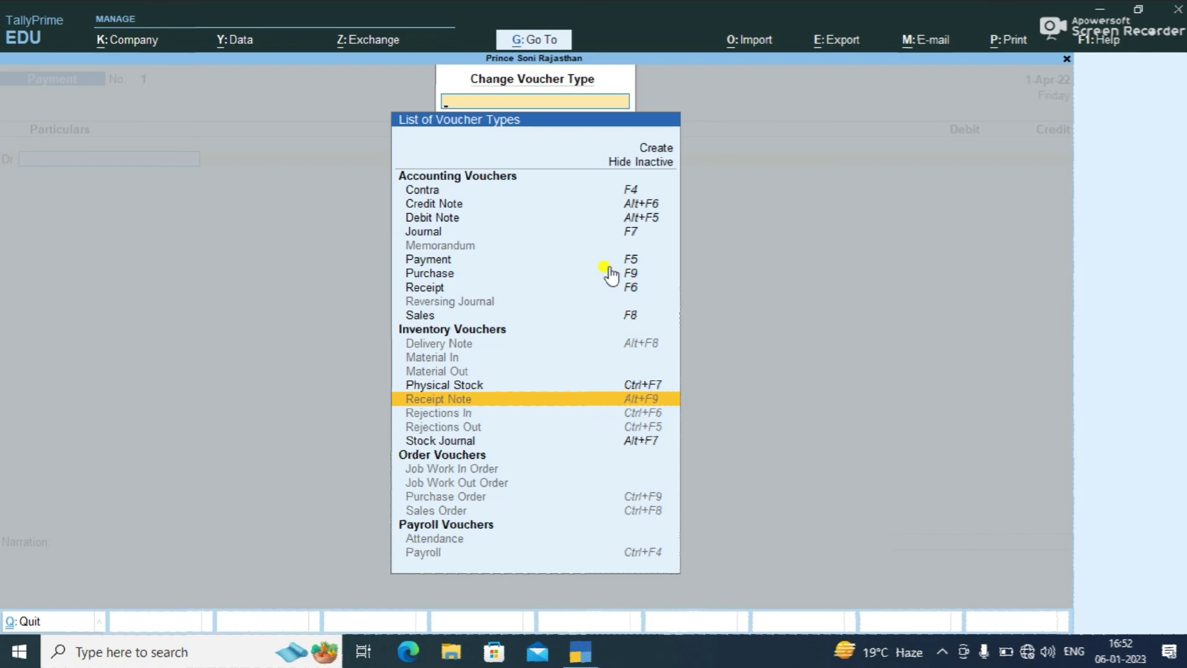
key("Return")
key("y")
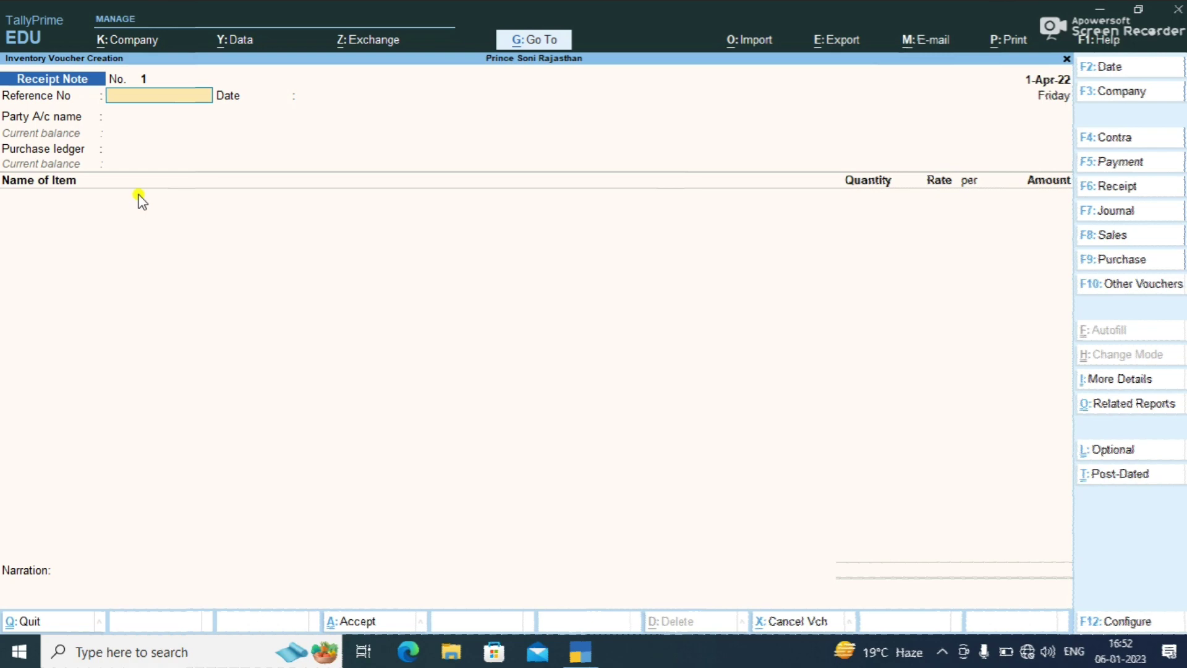
- Set the Receipt Note's voucher date to 2-5-22 and enter reference number 123456, keeping 2-May-22 as its reference date
key("F2")
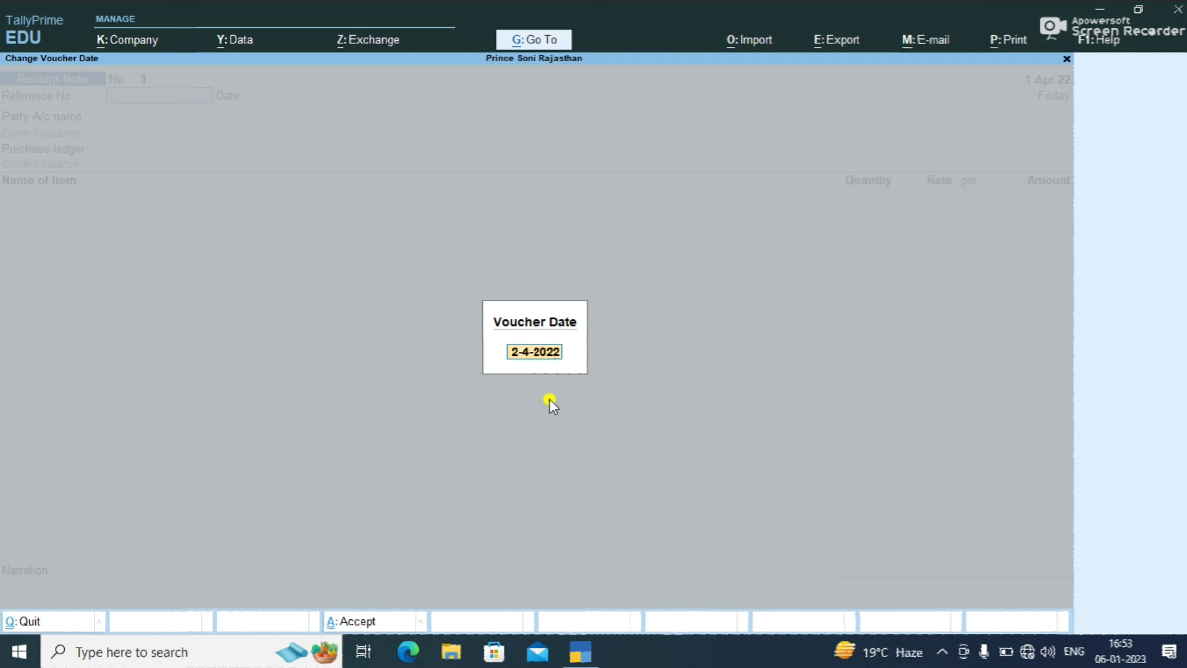
type("2-5-22")
key("Return")
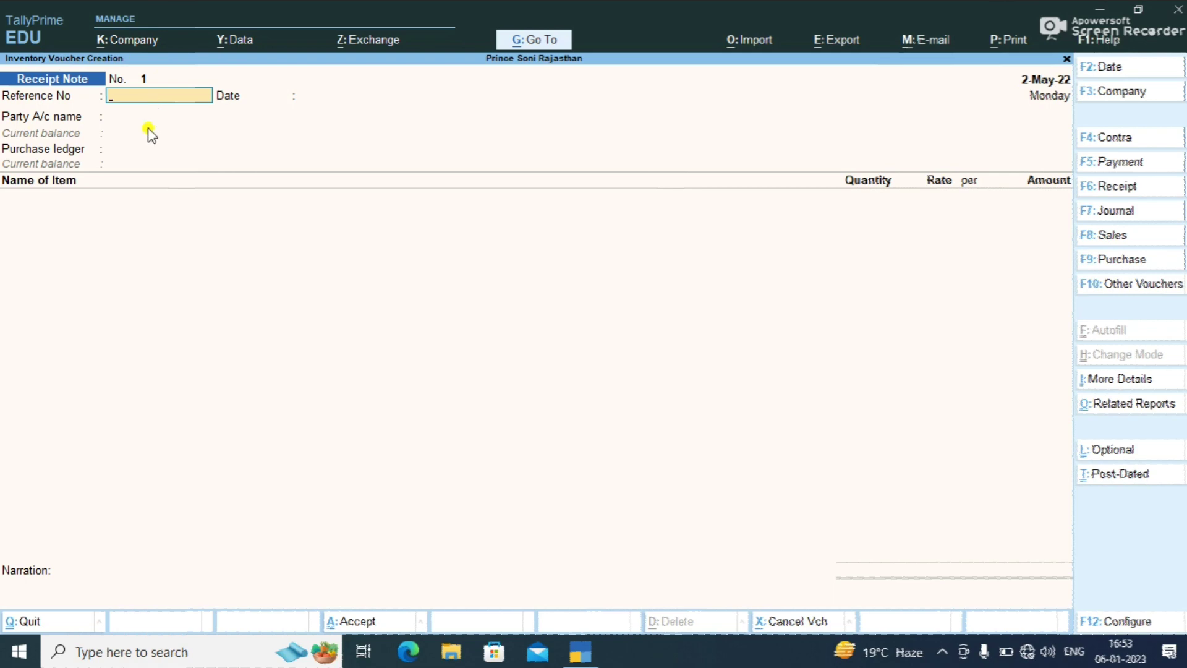
type("123456")
key("Return")
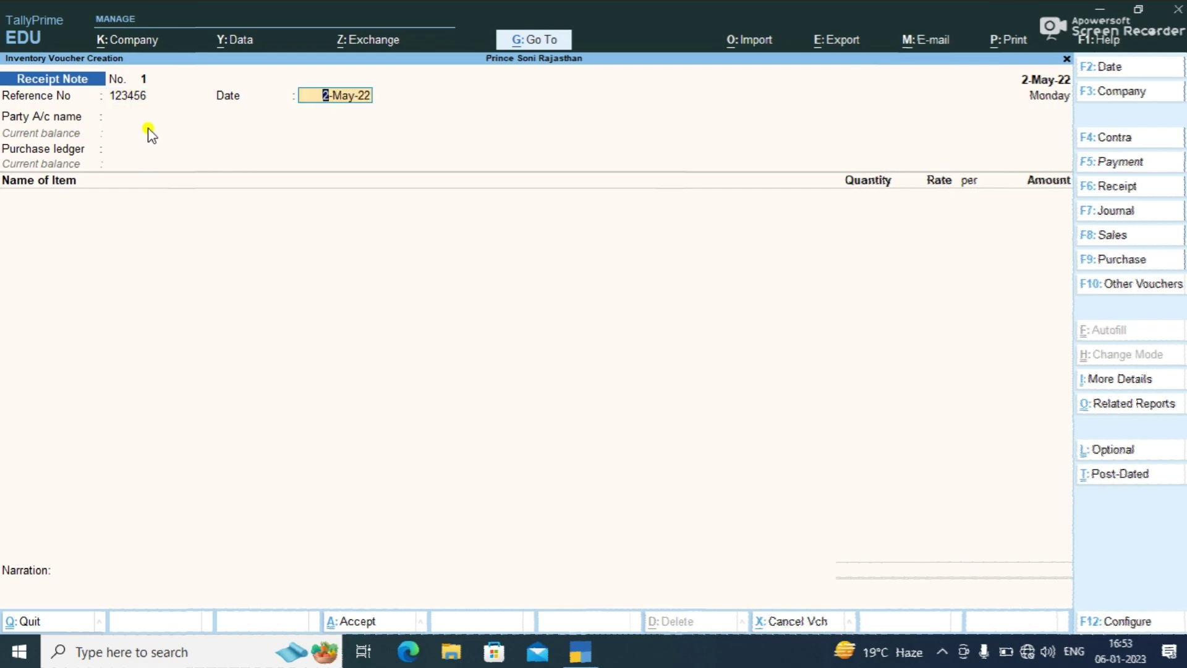
key("Return")
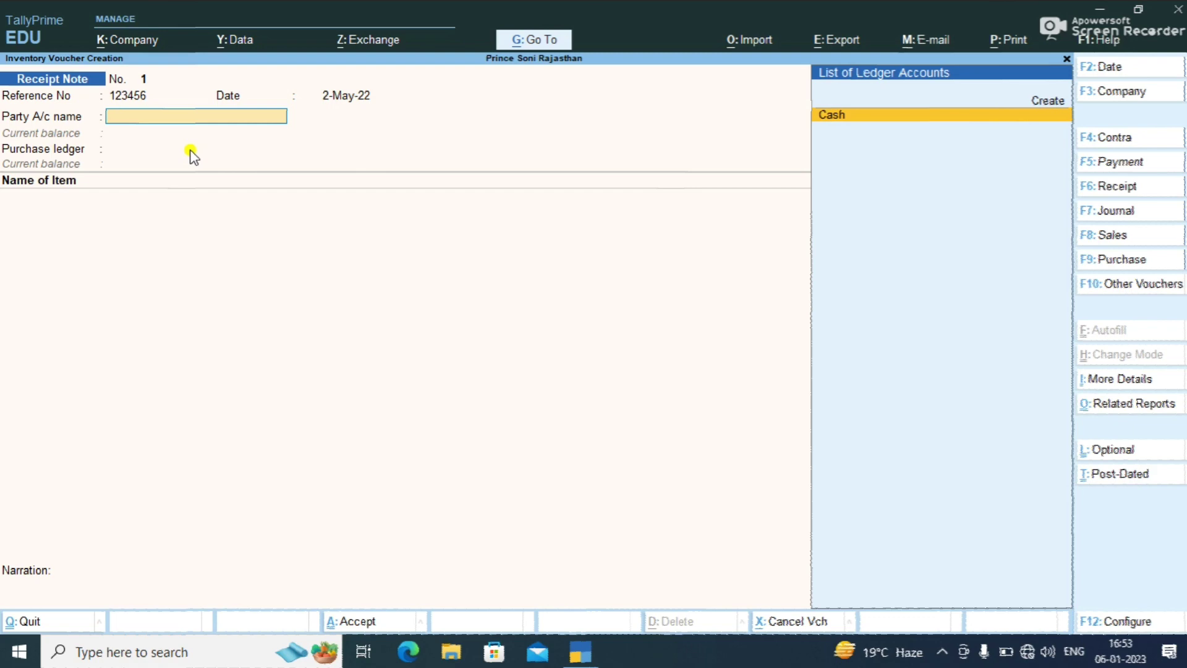
- Create a new party ledger with the supplier's name, grouped under Sundry Creditors, with bill-by-bill balances maintained
key("Up")
key("Return")
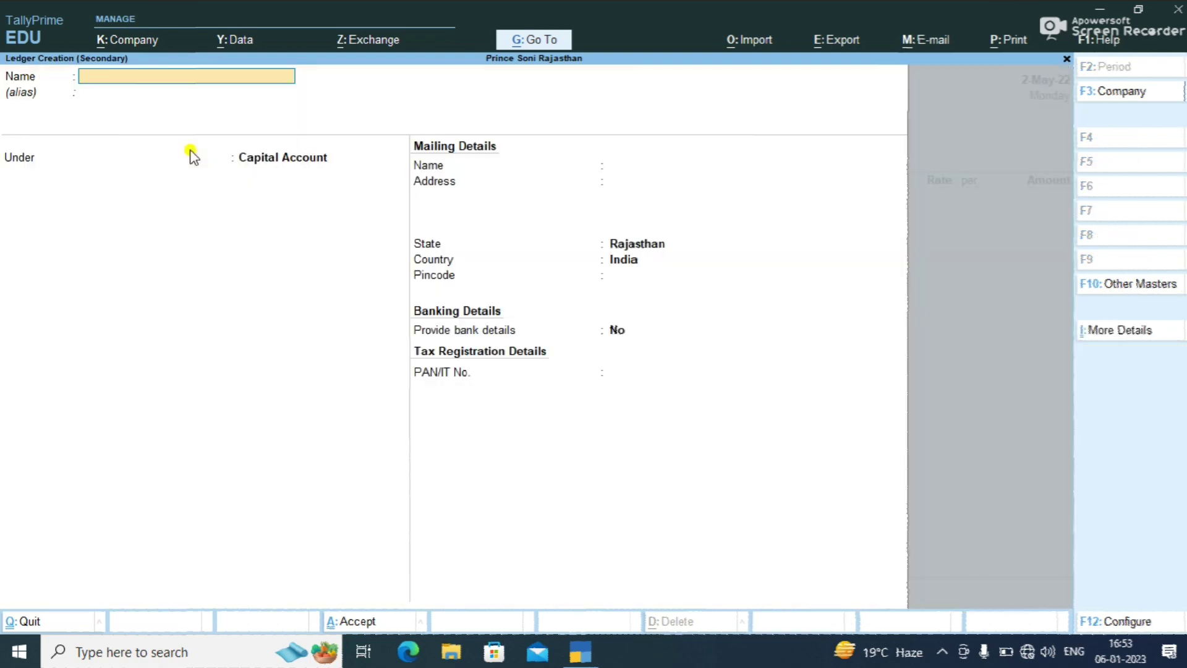
type("Ram Scc")
key("Return")
key("Return")
type("Su")
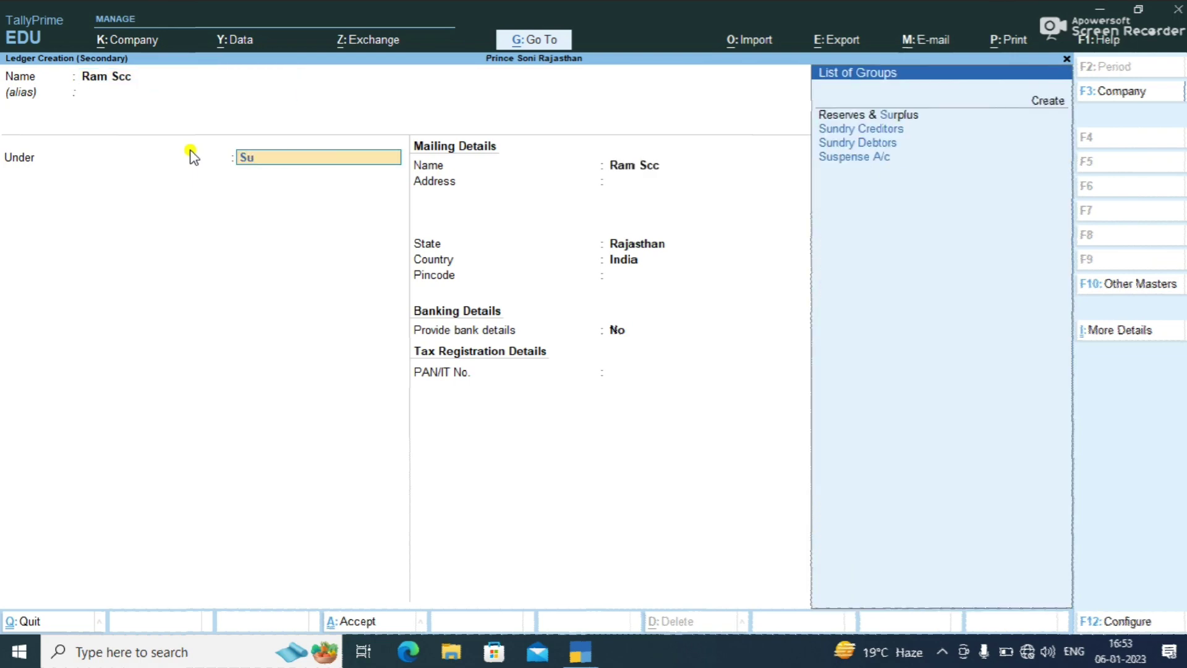
type("nd")
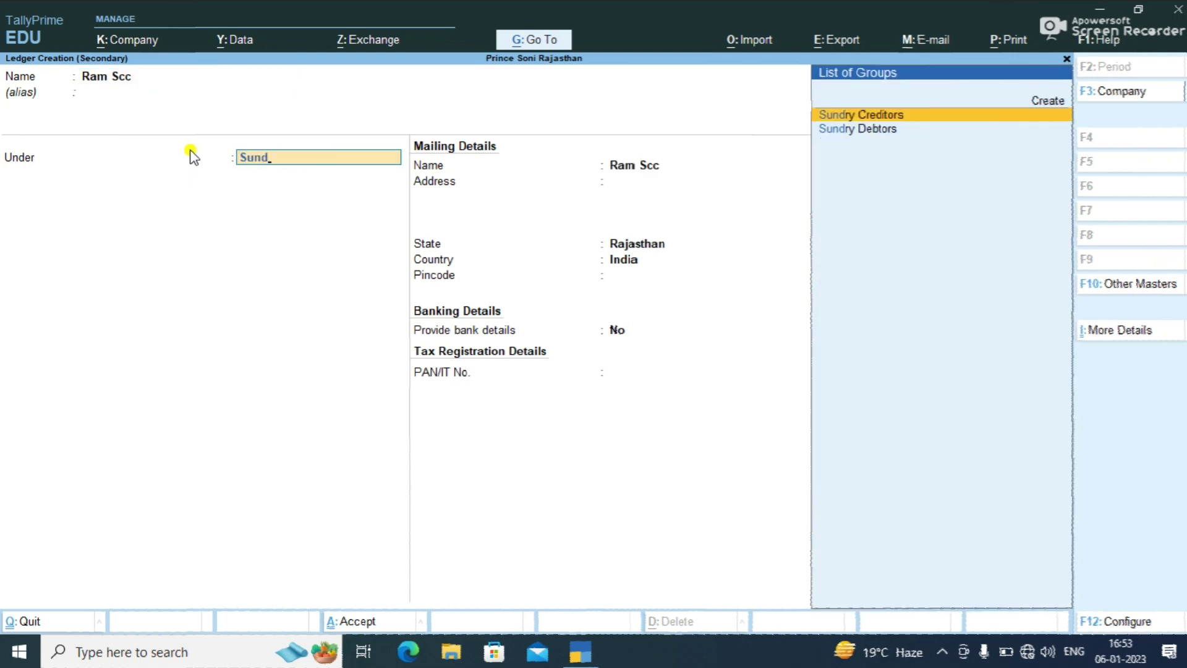
key("Return")
key("Return")
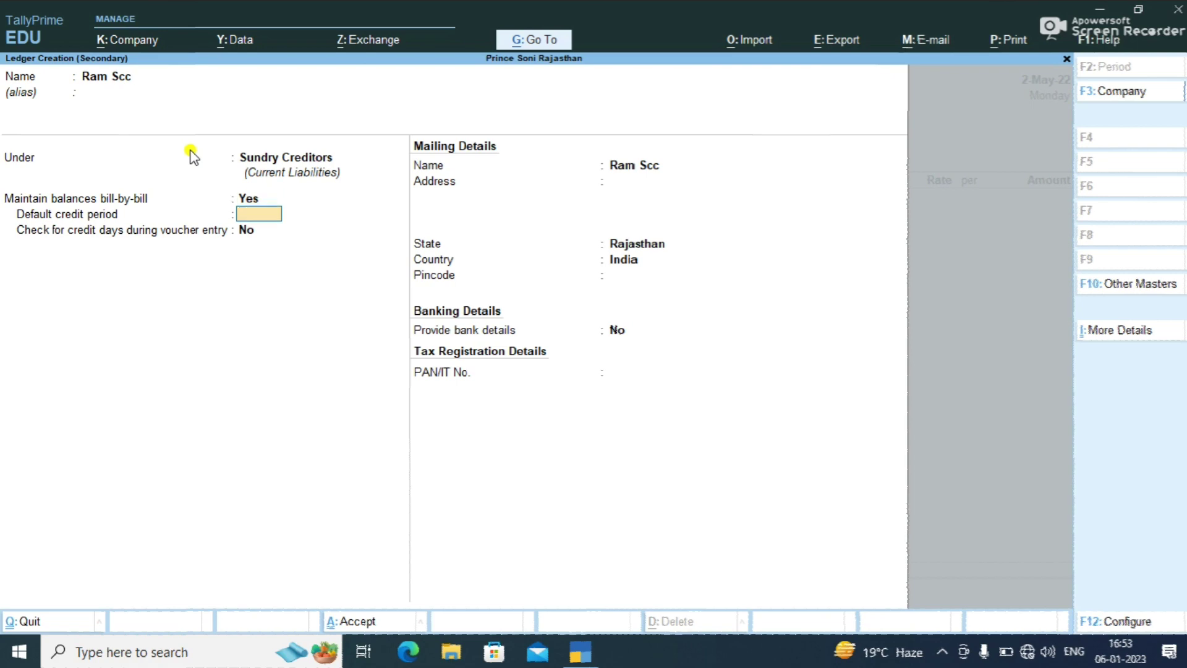
- Keep the remaining default credit, mailing and banking details of the supplier ledger and save it
key("Return")
key("Return")
key("Return")
key("Return")
key("Return")
key("Return")
key("Return")
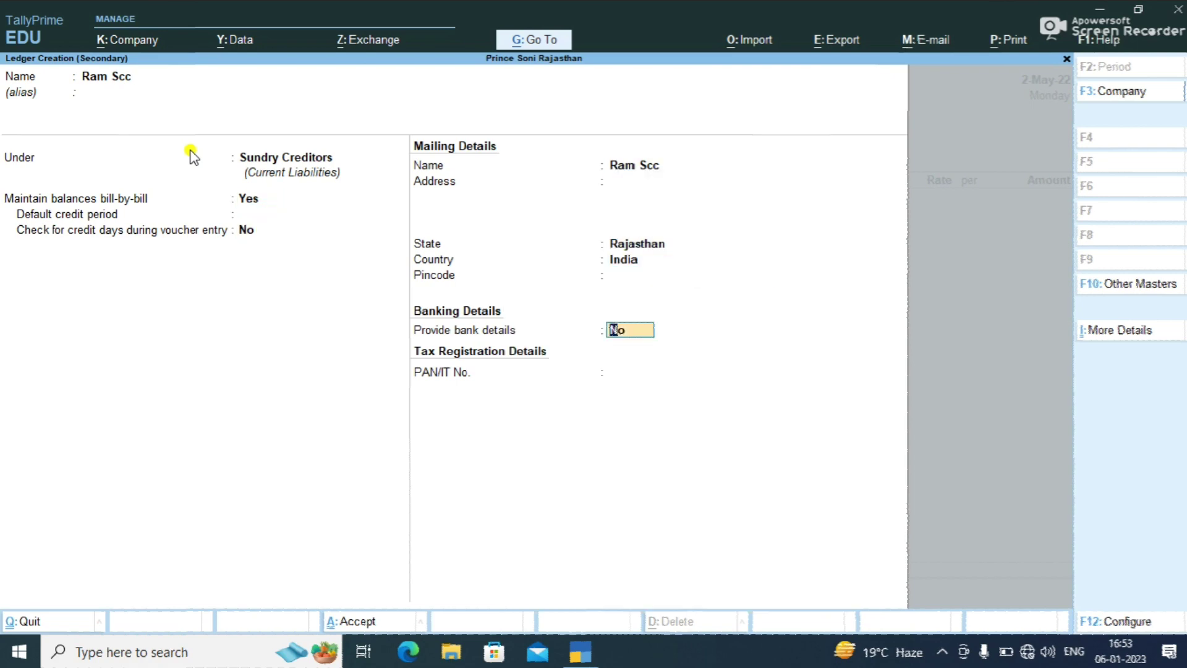
key("ctrl+a")
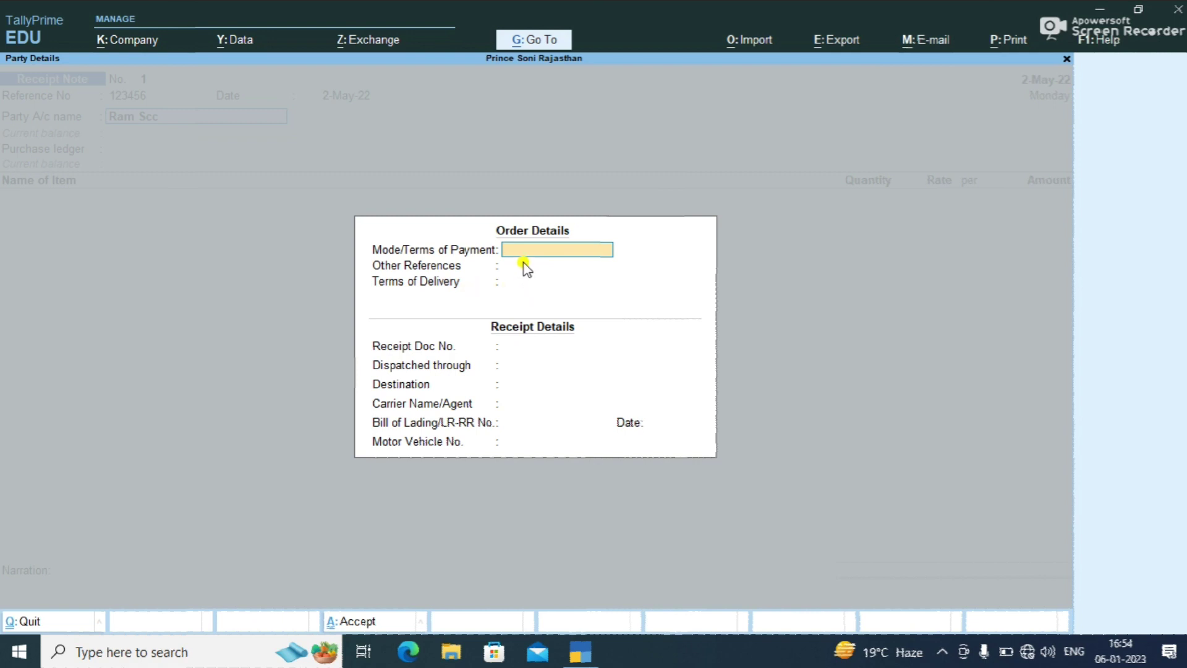
- Fill in the order details with payment mode Cash, other references Bank and terms of delivery 30 Days
type("Cash")
key("Return")
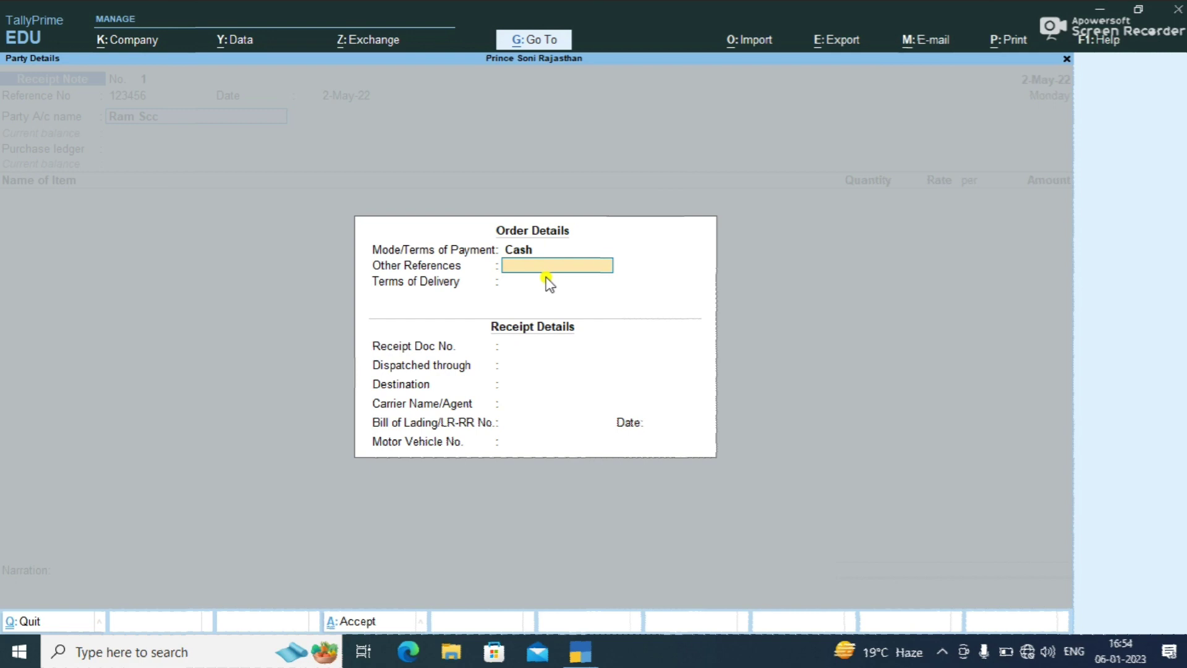
type("Bank")
key("Return")
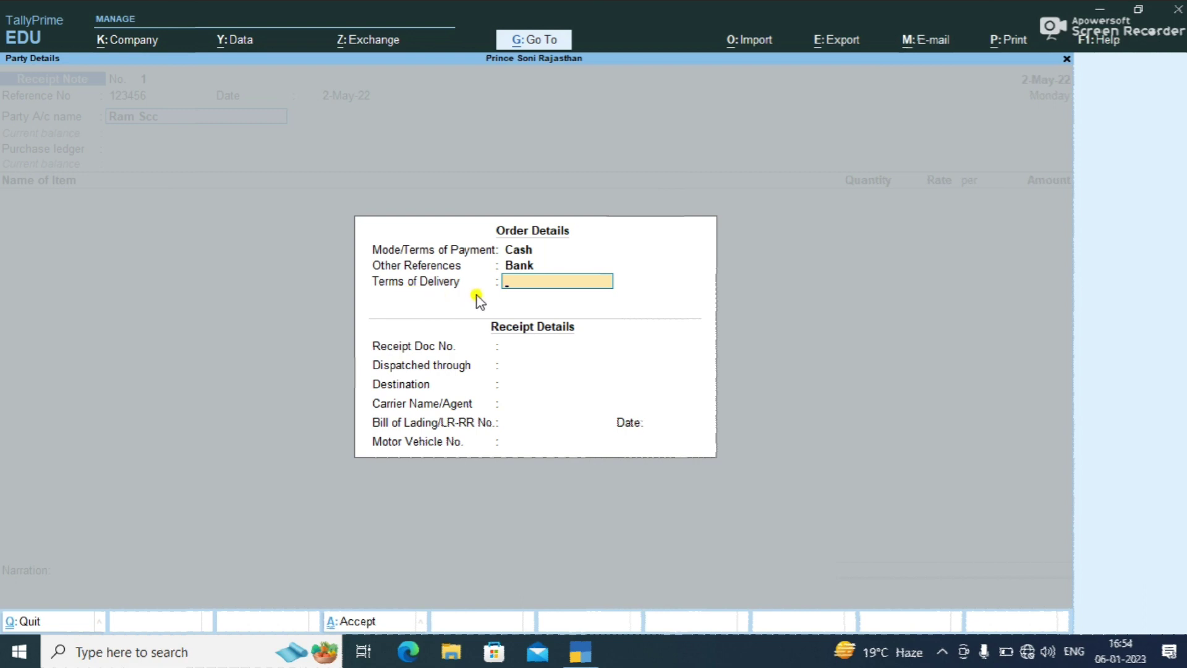
type("30 Days")
key("Return")
key("Return")
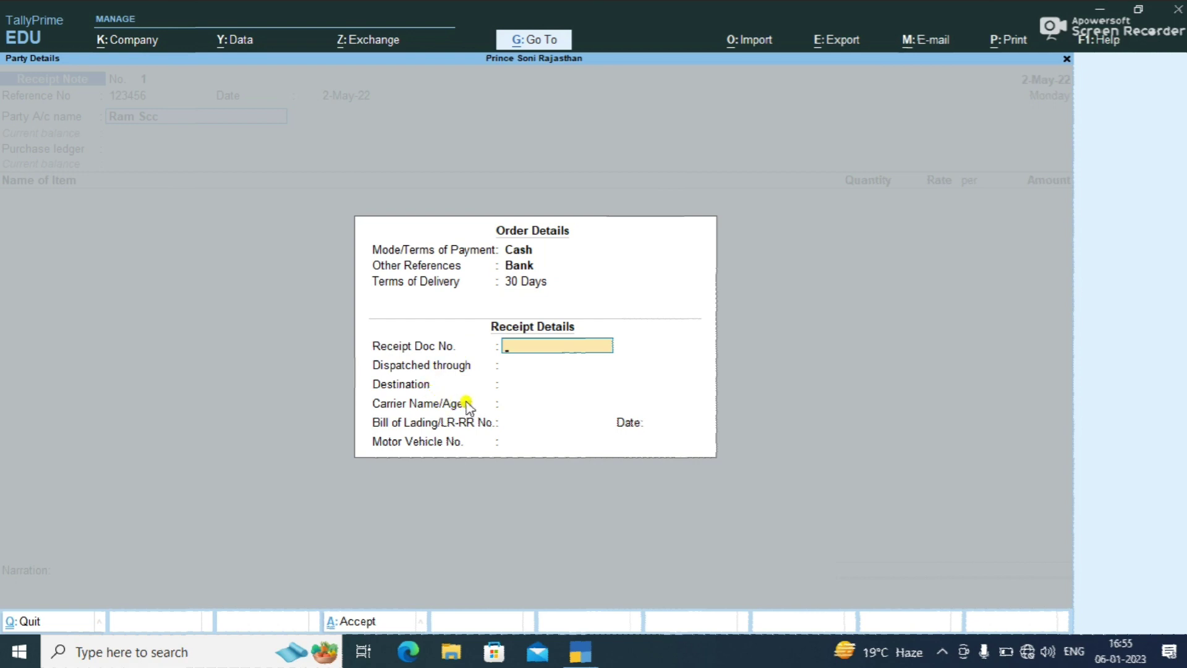
- Leave the receipt document number blank, set dispatch through Van with destination Jaipur, and enter the carrier's name
key("Return")
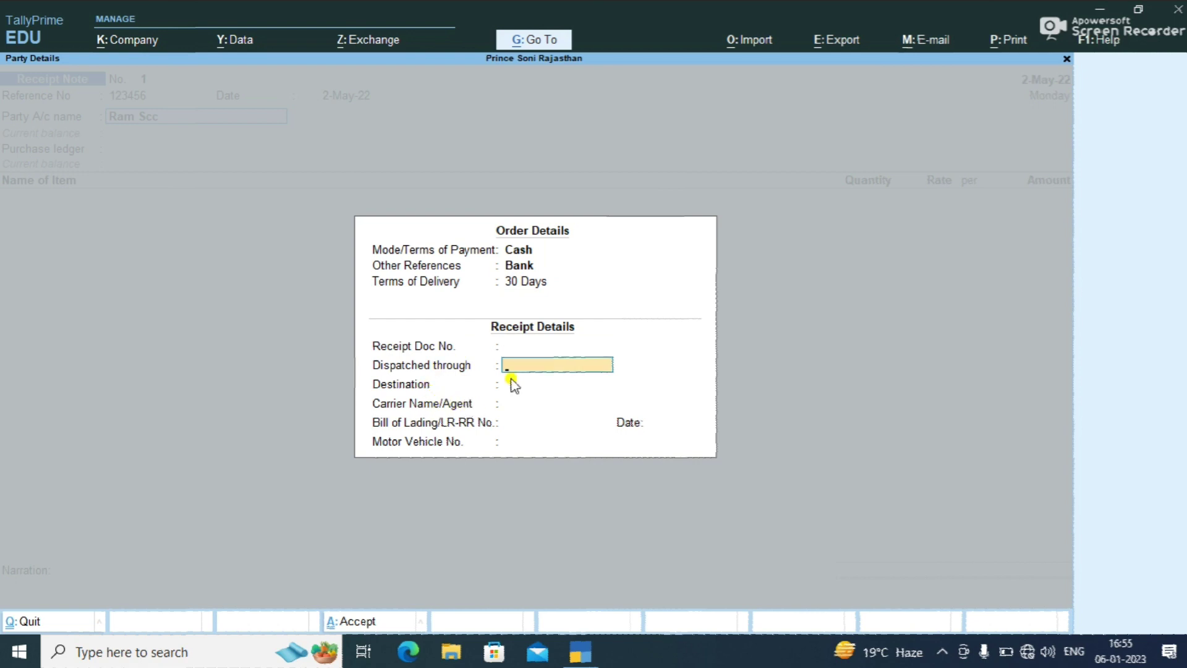
type("Van")
key("Return")
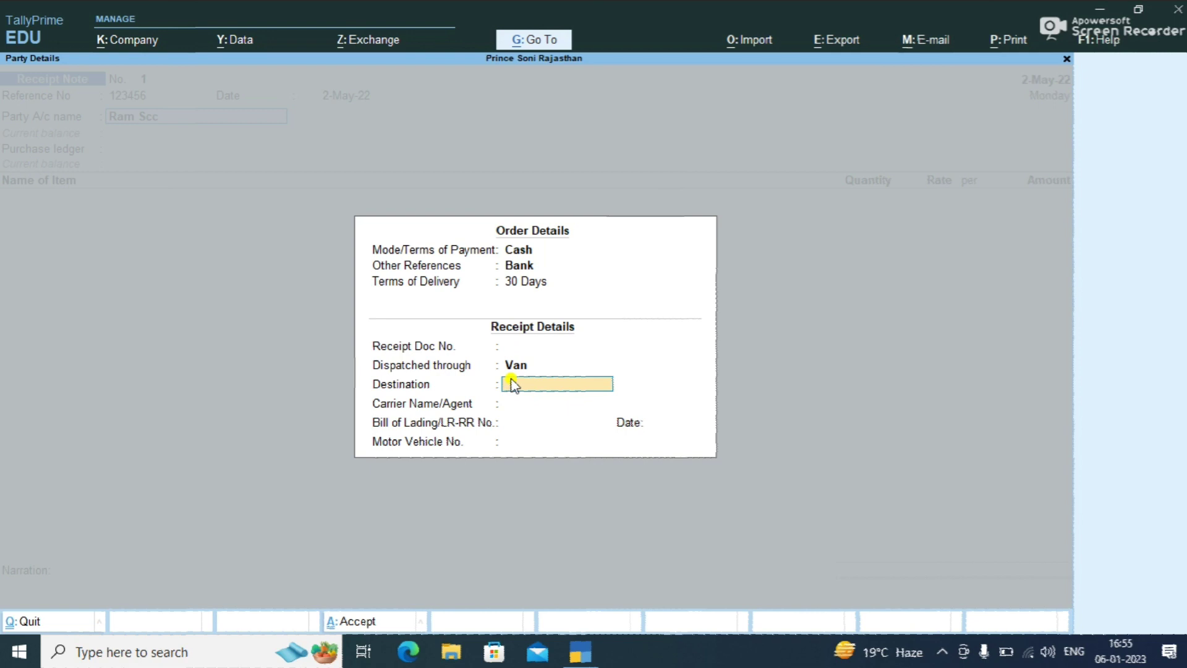
type("Jaipur")
key("Return")
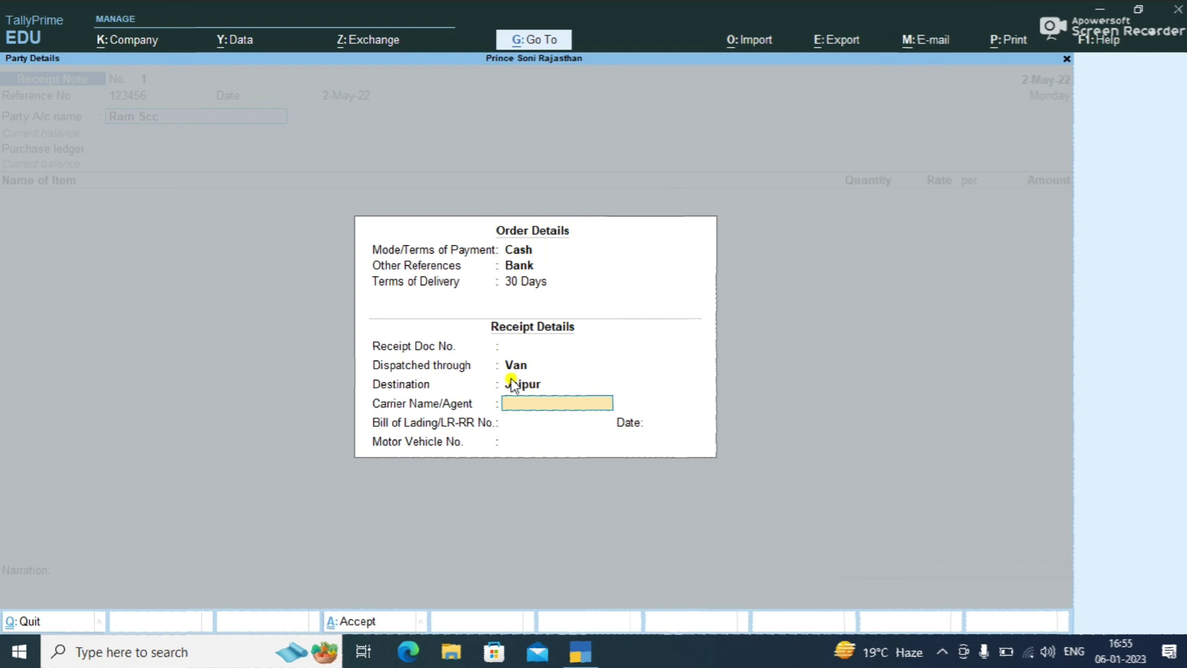
type("Rahul")
key("Return")
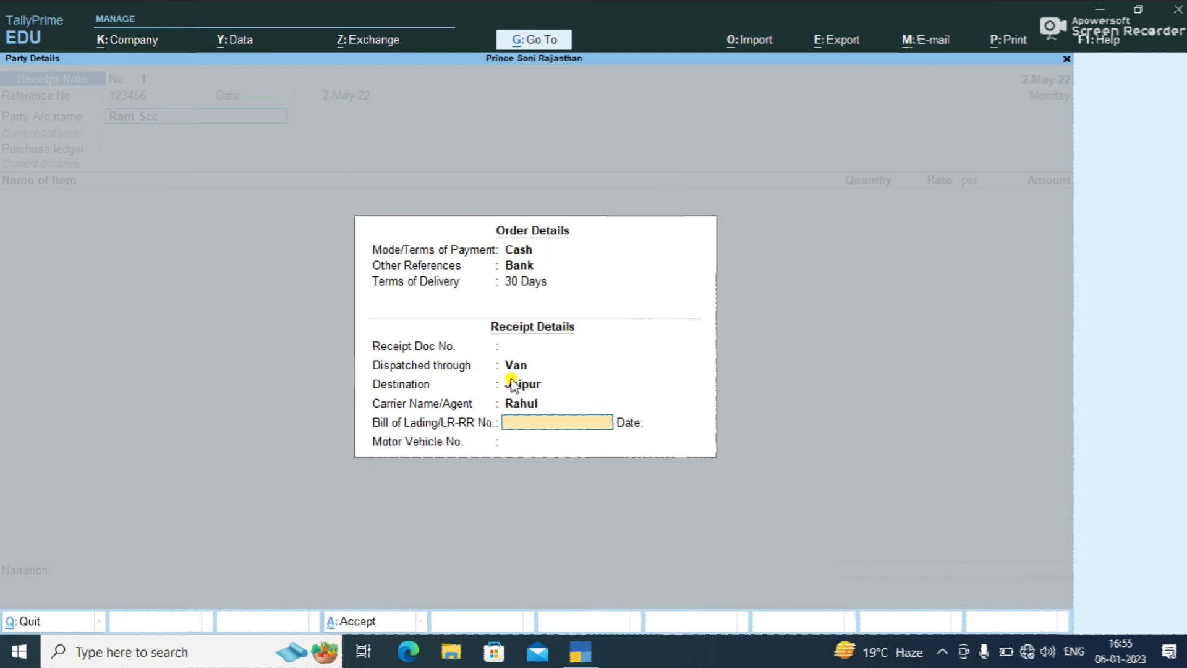
- Leave the bill of lading number blank, set its date to 2-5-22 and enter the motor vehicle number
key("Return")
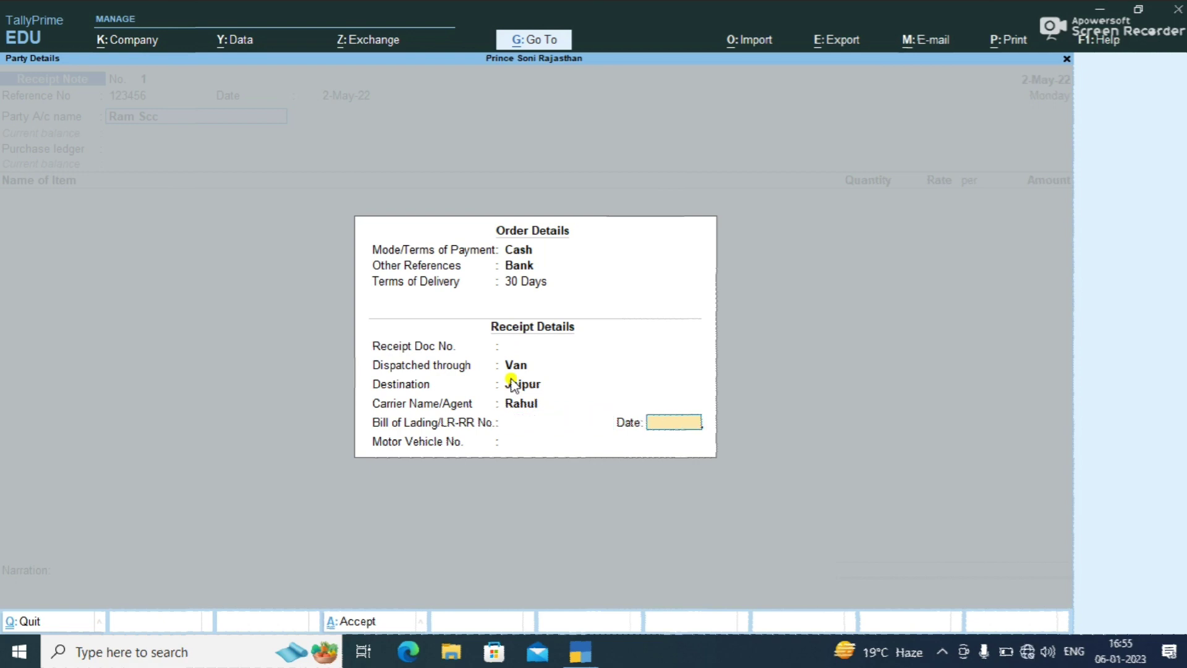
type("2-5-22")
key("Return")
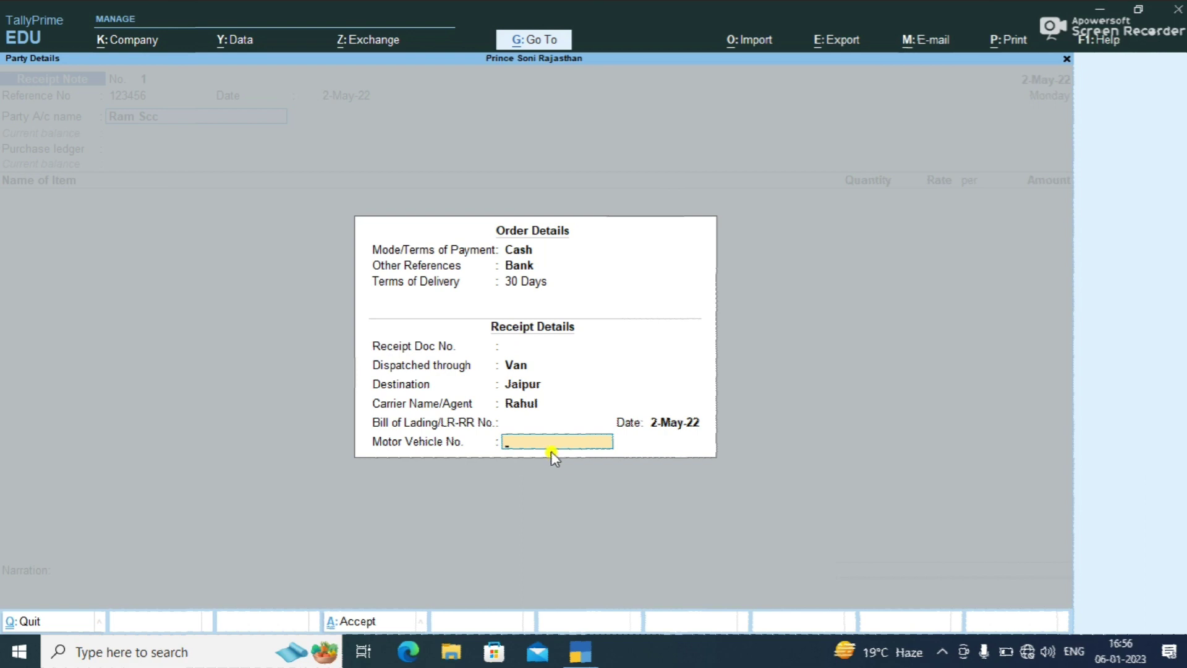
type("RJ23UB9414")
key("Return")
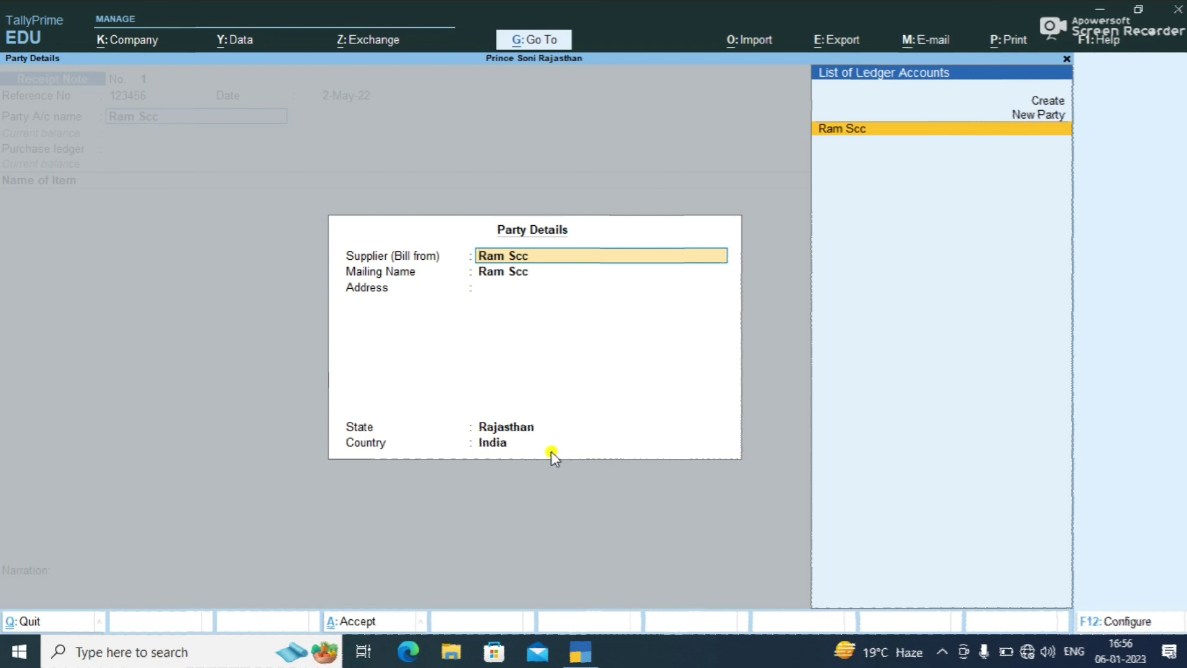
- Complete the party details with the supplier's address, keeping the supplier and mailing name and Rajasthan as the state
key("Return")
key("Return")
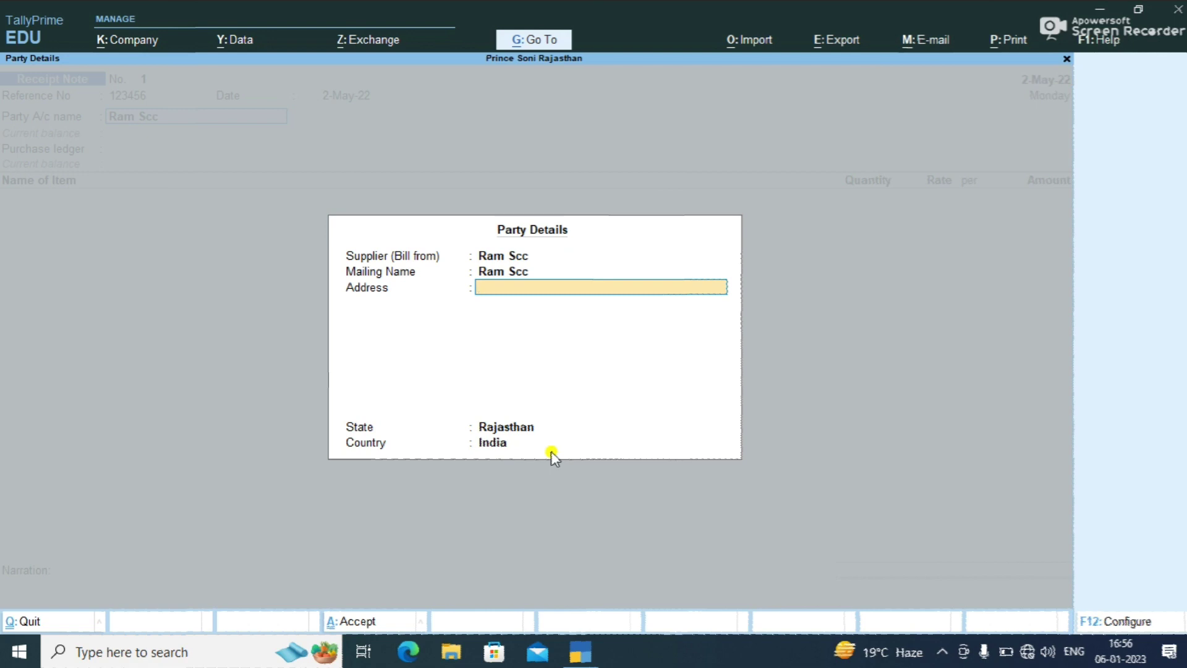
type("Jaipur")
key("Return")
key("Return")
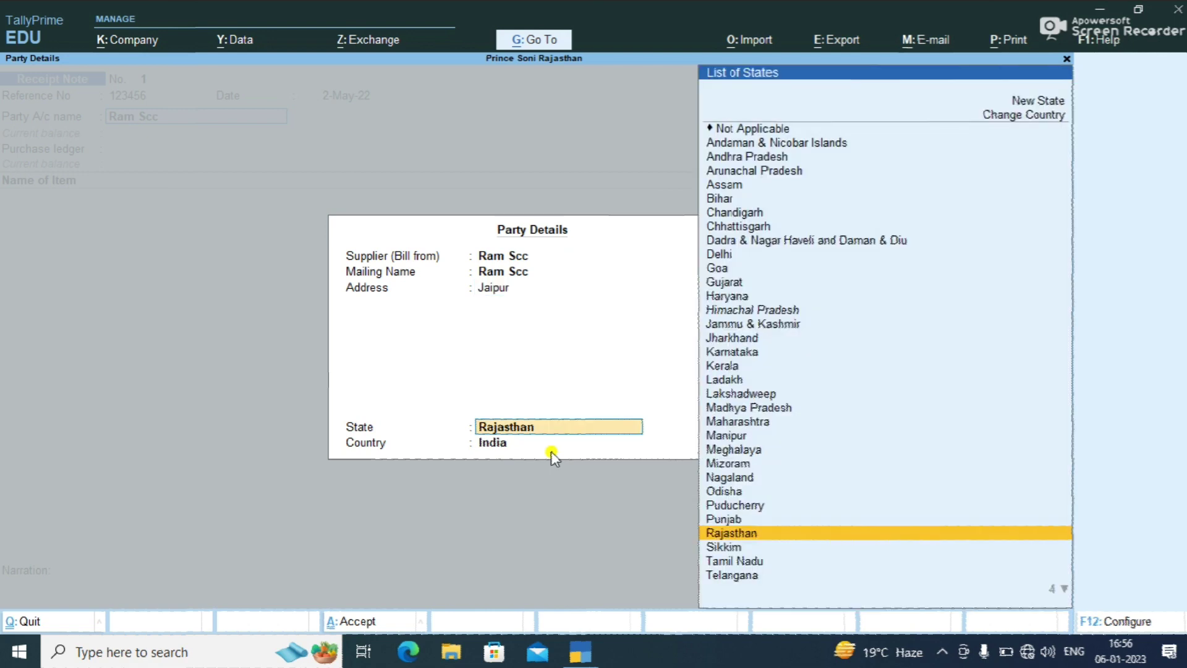
key("Return")
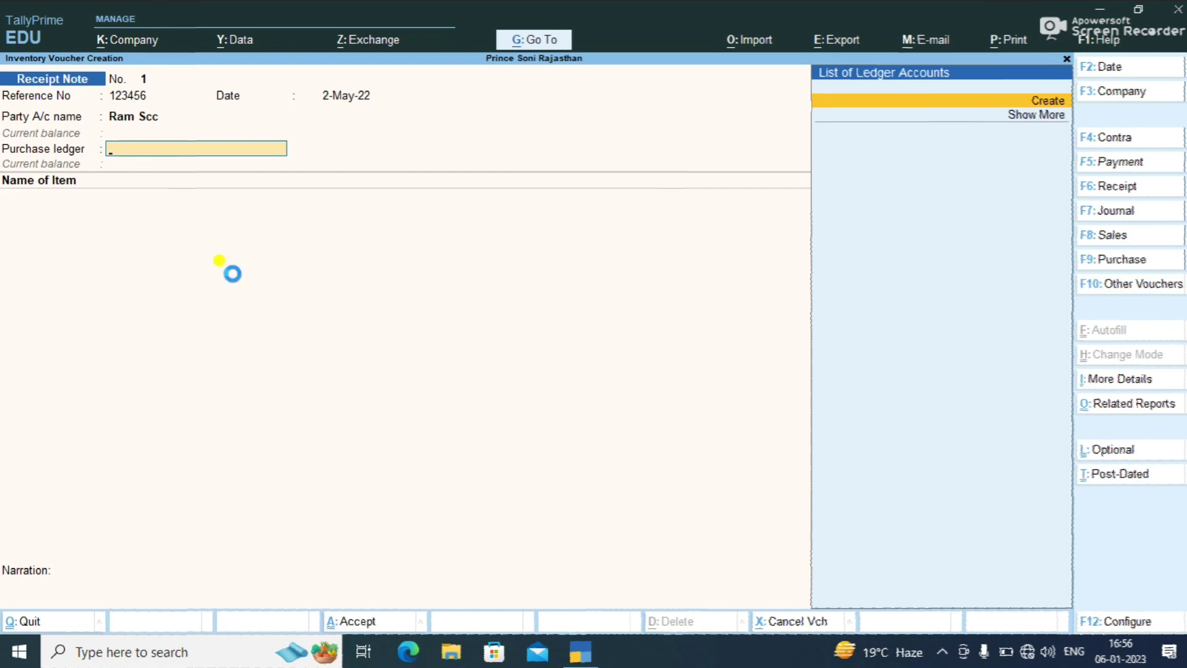
- Create a purchase ledger named Puchase under Purchase Accounts with the ledger type Not Applicable, and save it
type("Pu")
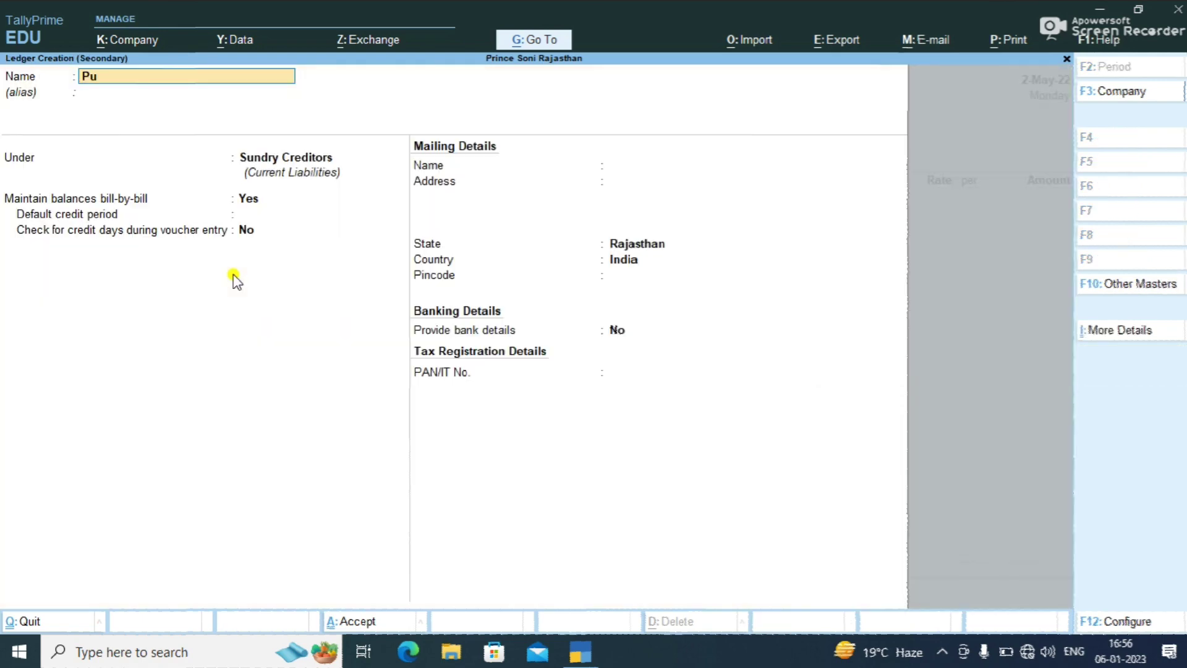
type("chase")
key("Return")
key("Return")
type("Pu")
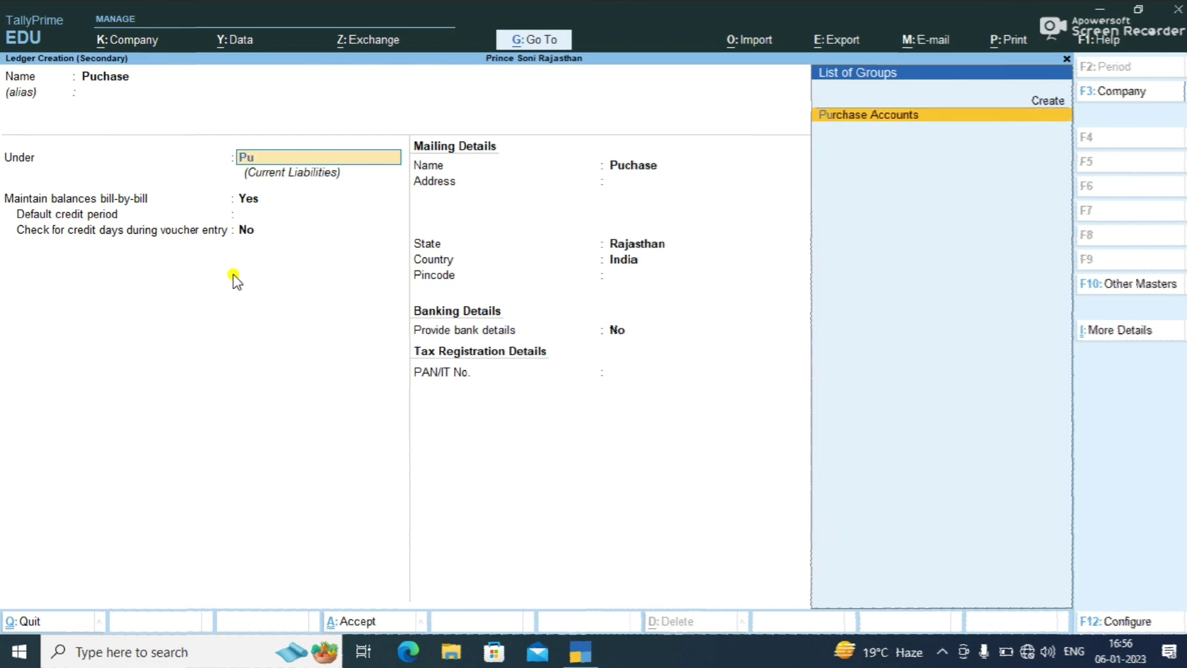
key("Return")
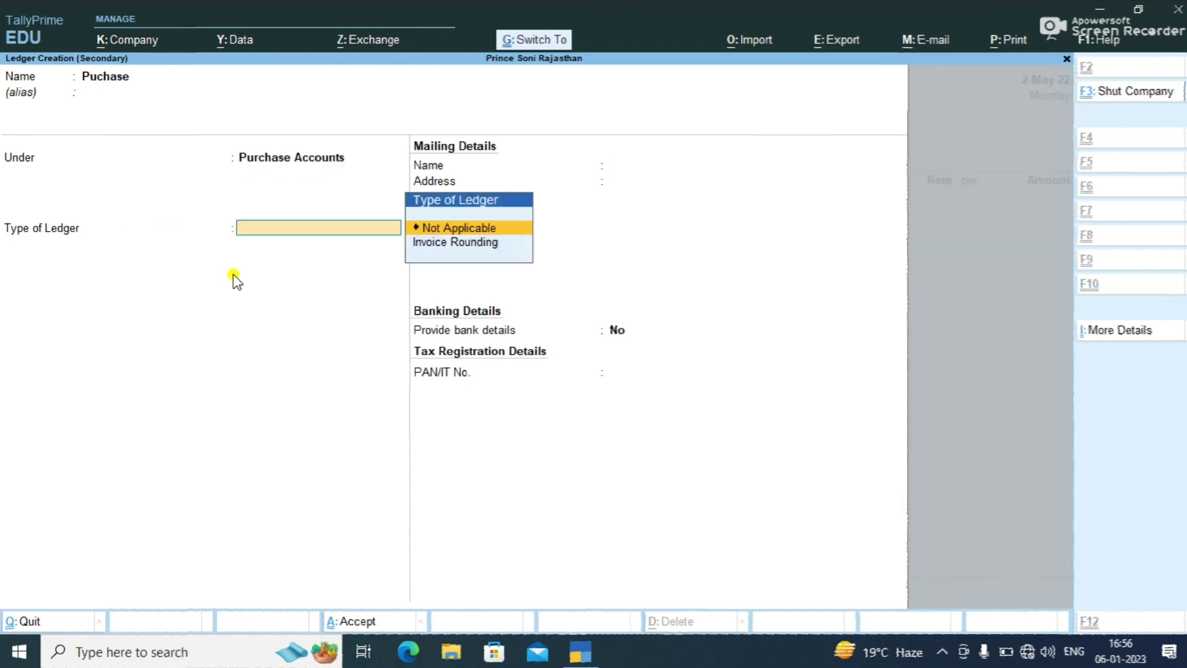
key("ctrl+a")
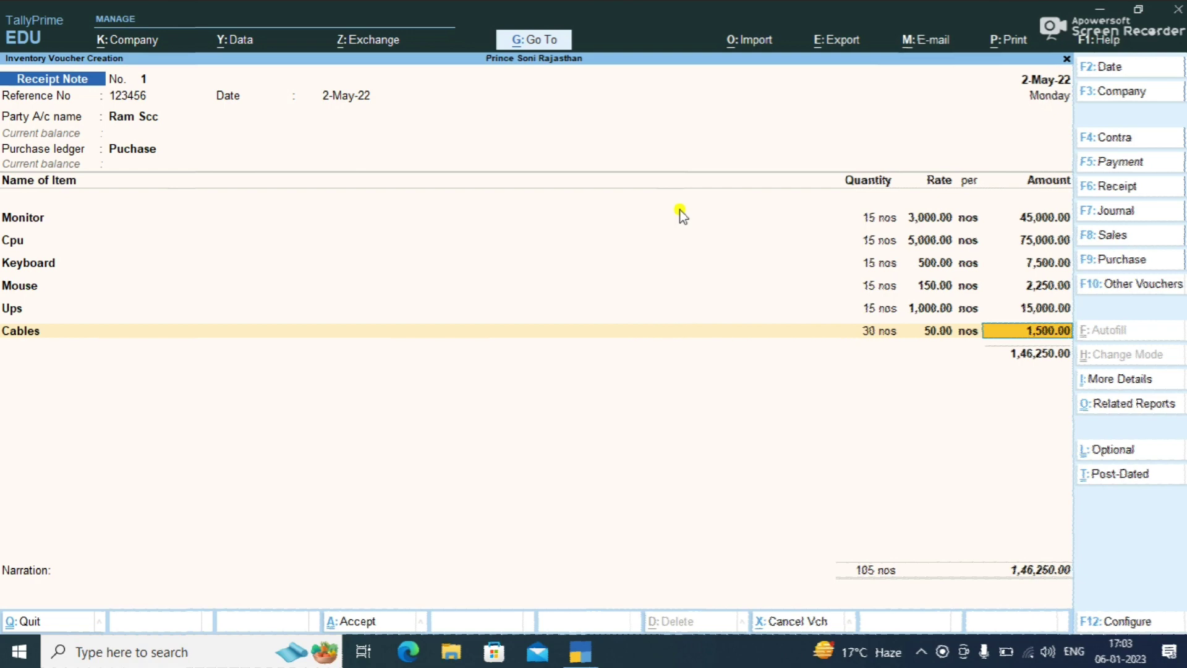
- End the item list after the Cables line, leave the narration blank and save the Receipt Note
key("Return")
key("Return")
key("Return")
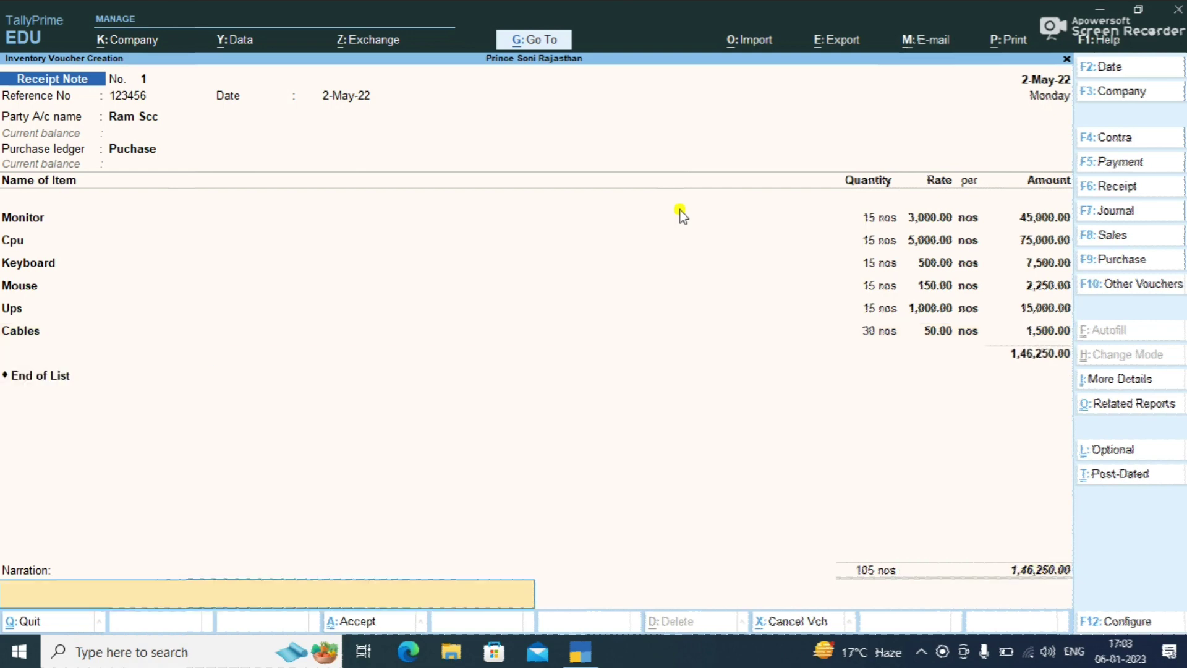
key("Return")
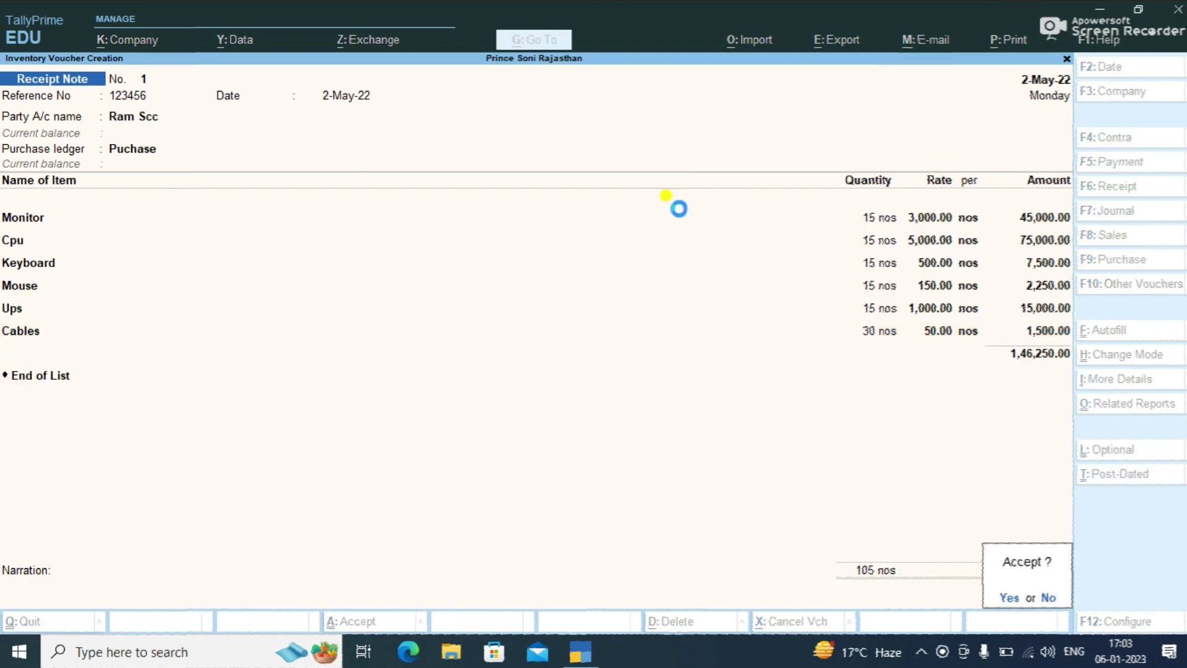
key("Return")
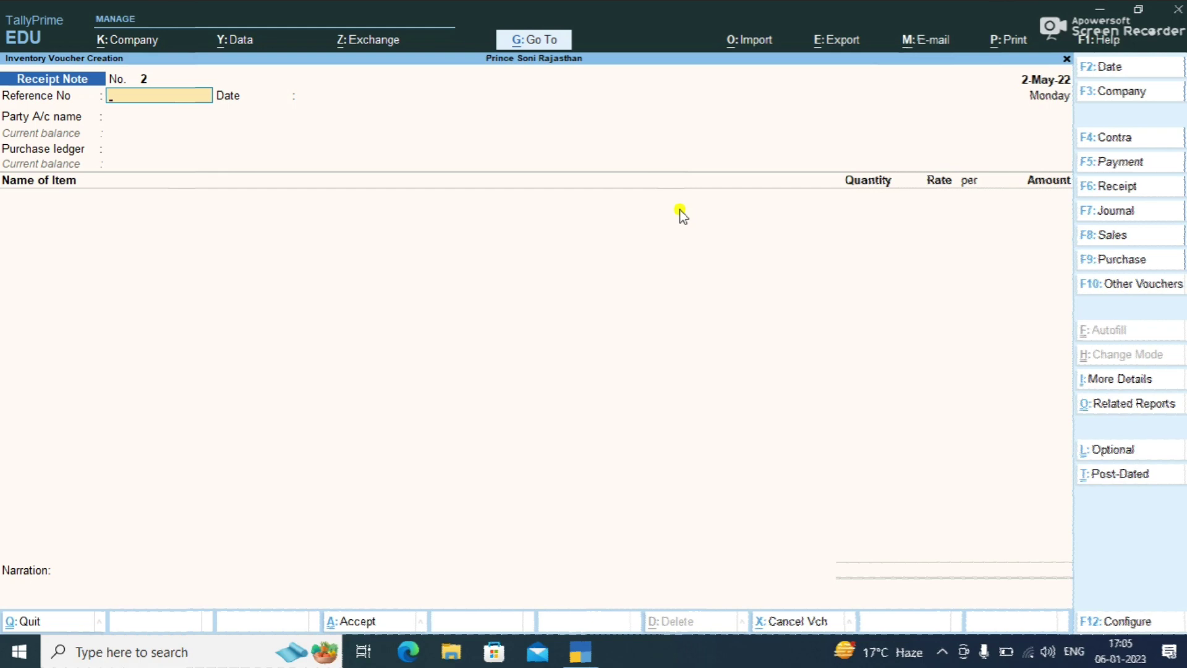
- Open the voucher type selection and show the inactive voucher types
key("F10")
key("Up")
key("Up")
key("Up")
key("Up")
key("Up")
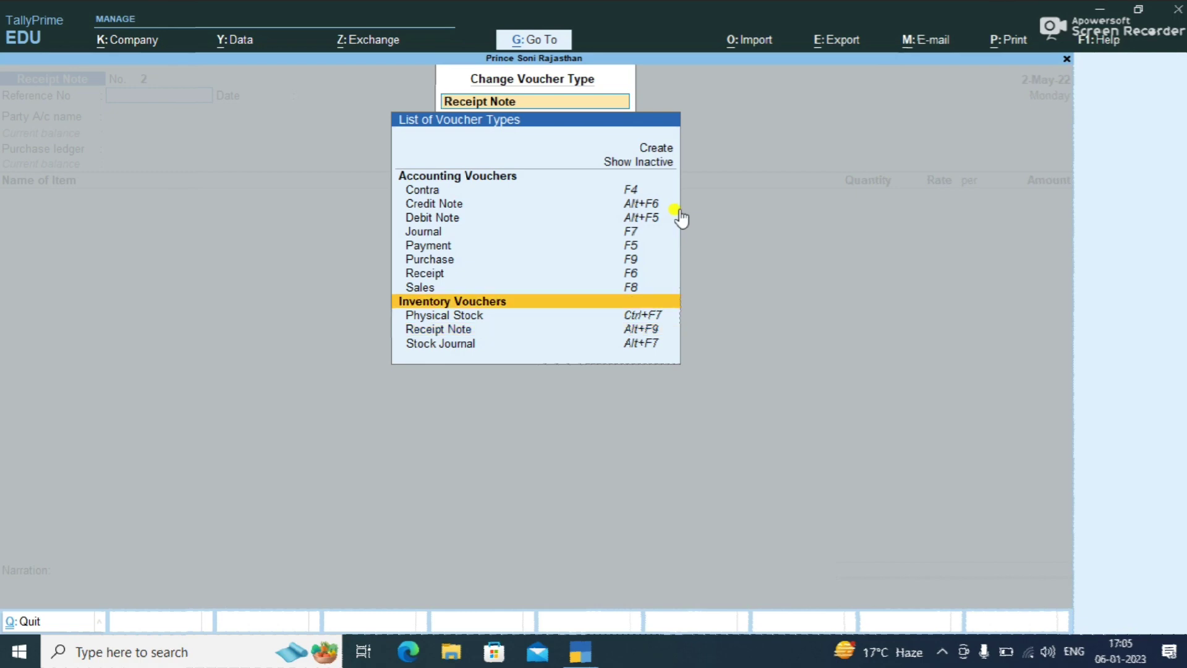
key("Up")
key("Up")
key("Up")
key("Up")
key("Up")
key("Return")
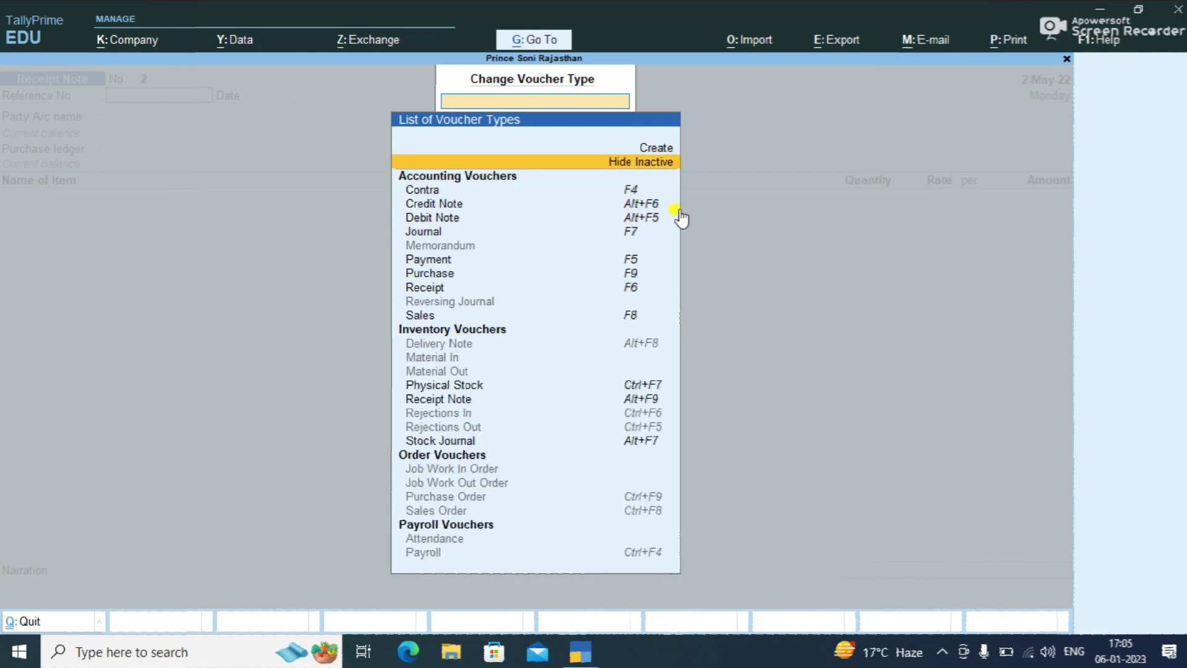
- Switch to the Job Work In Order voucher type and enable the Job Order Processing feature for the company
key("Down")
key("Down")
key("Down")
key("Down")
key("Down")
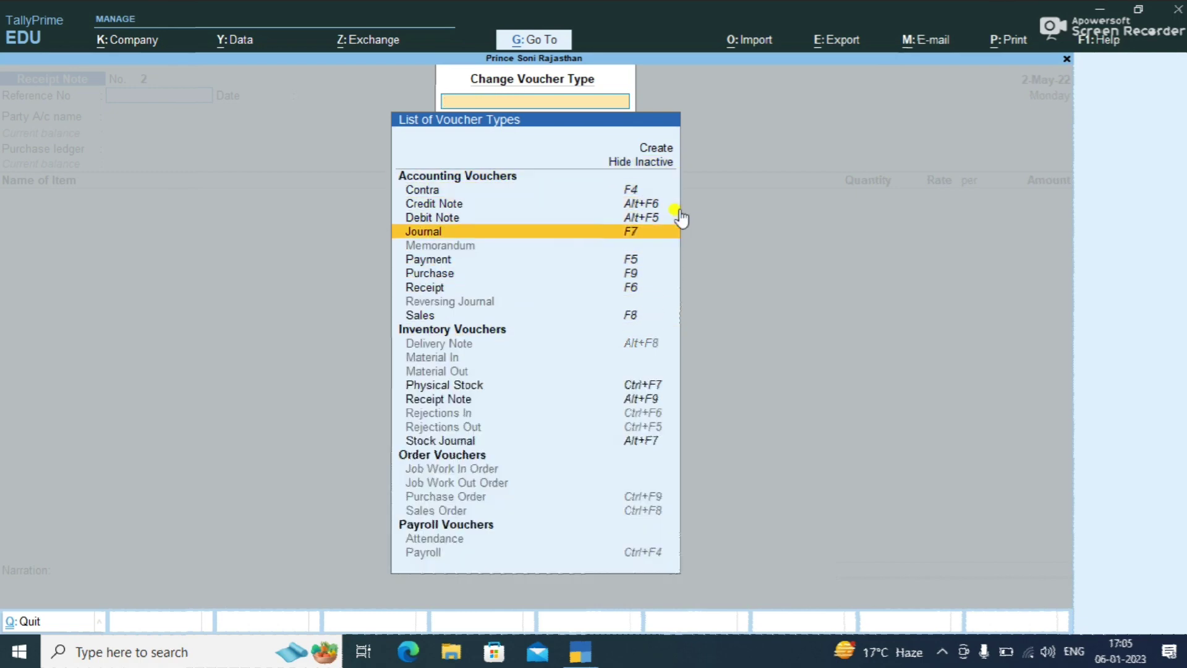
key("Down")
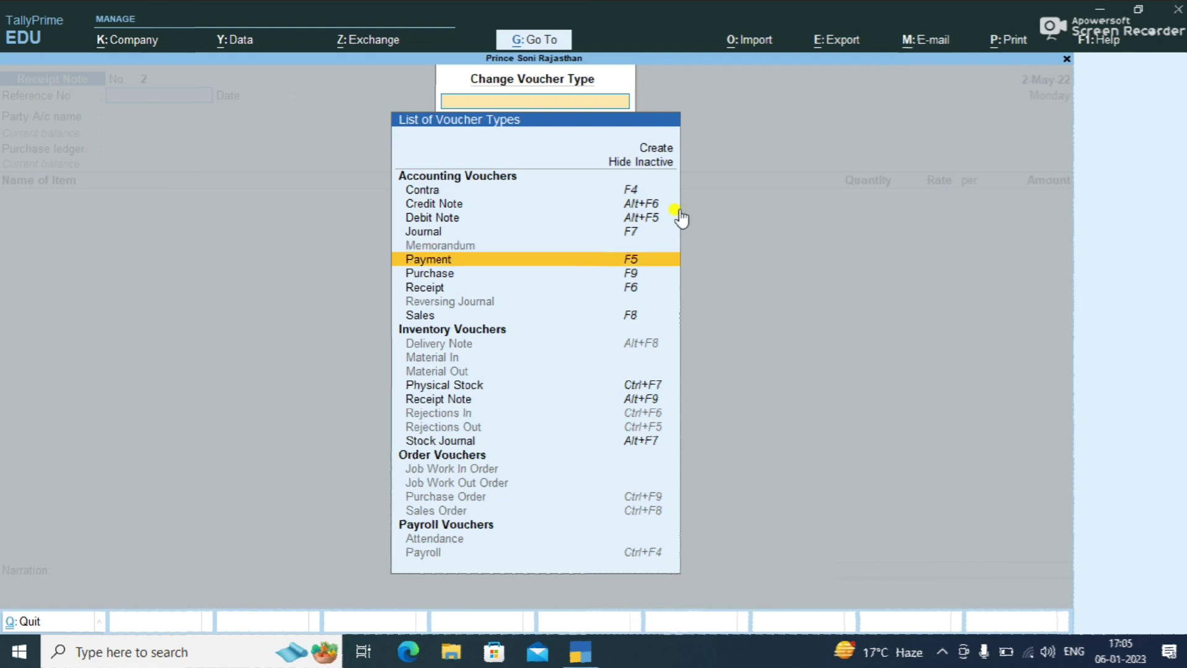
key("Down")
key("Down")
key("Down")
key("Down")
key("Down")
key("Down")
key("Down")
key("Down")
key("Down")
key("Down")
key("Down")
key("Down")
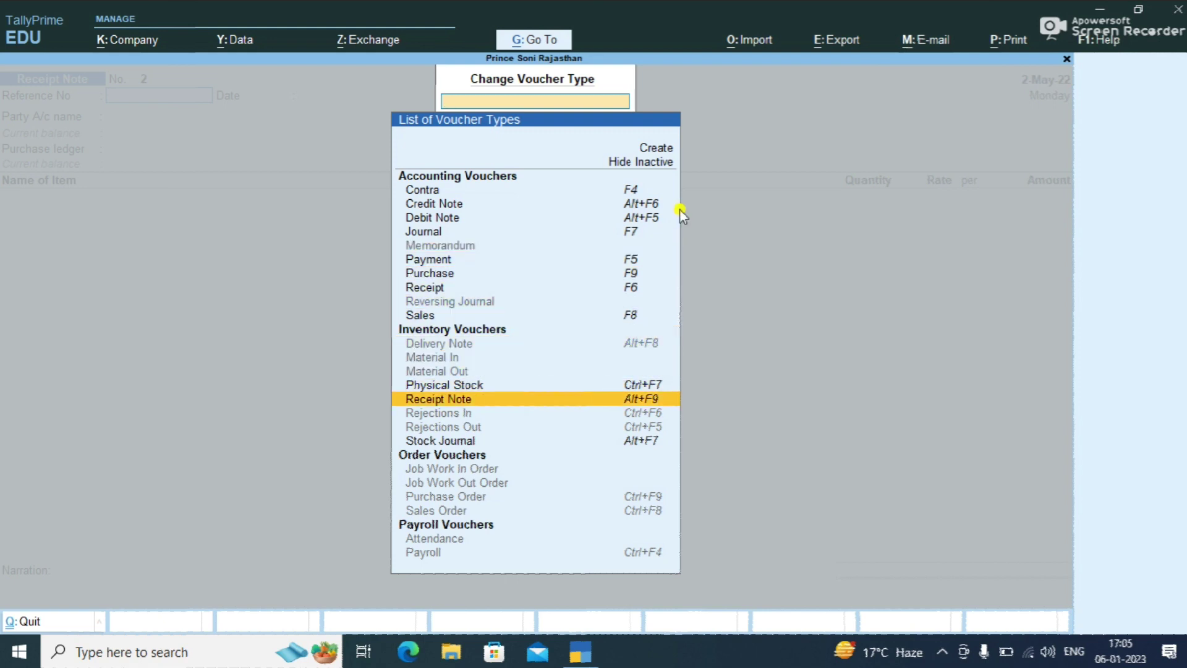
key("Down")
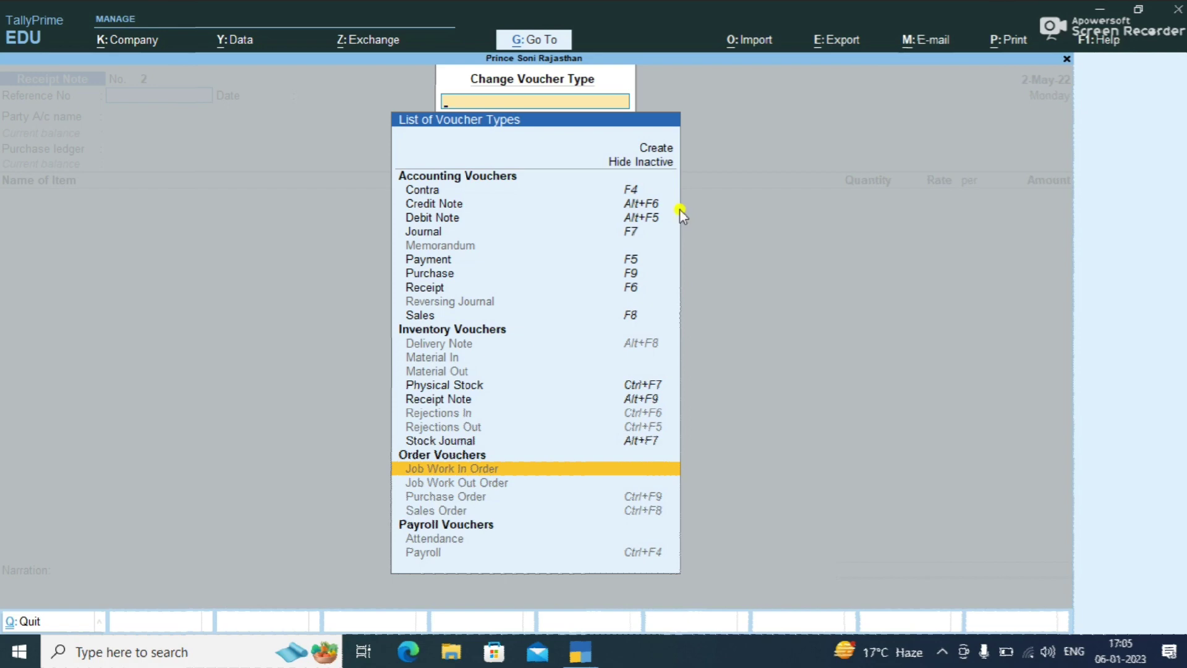
key("Return")
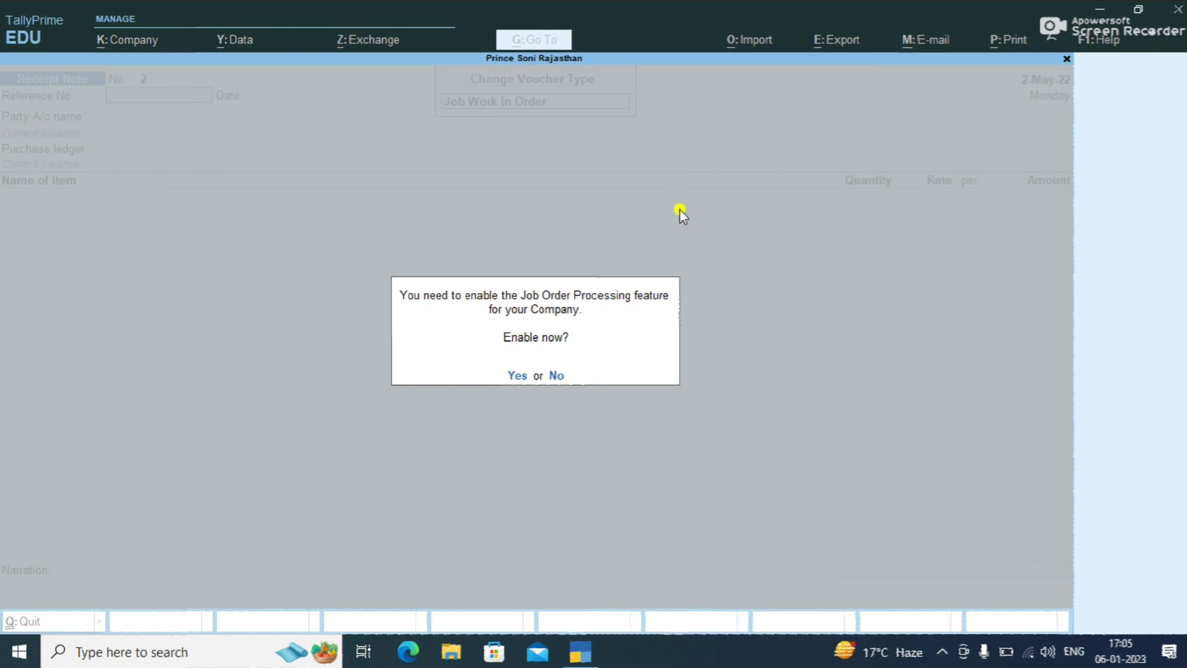
key("y")
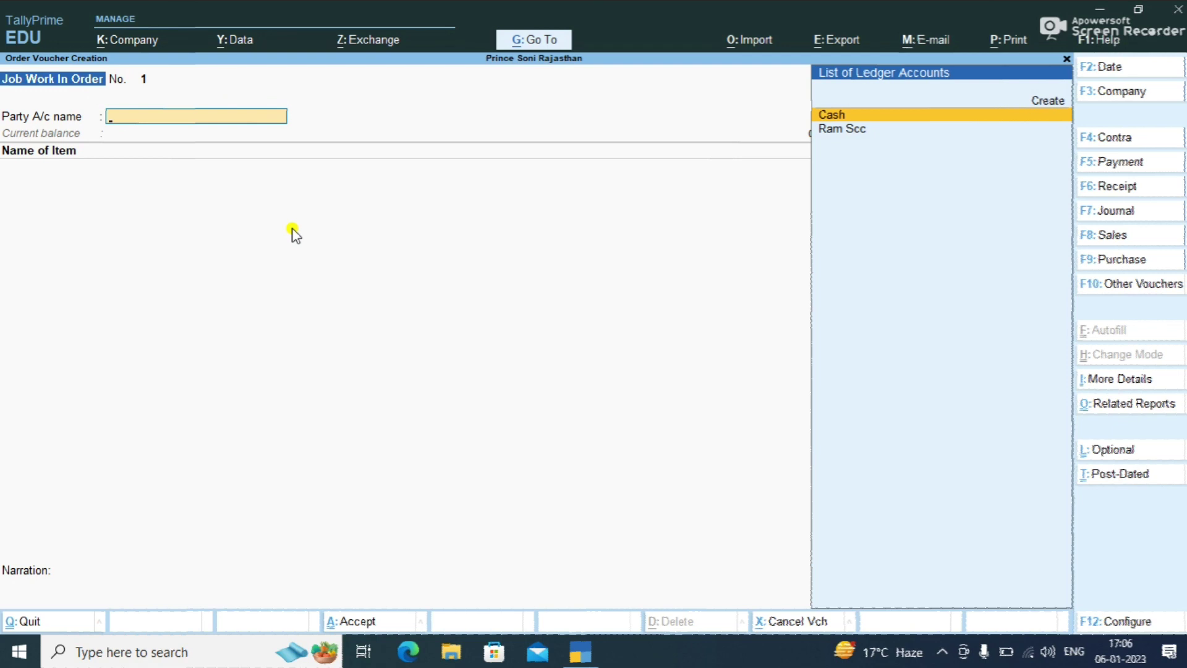
- Set the voucher date to 2-5-22 and choose the existing supplier's ledger as the party account
key("F2")
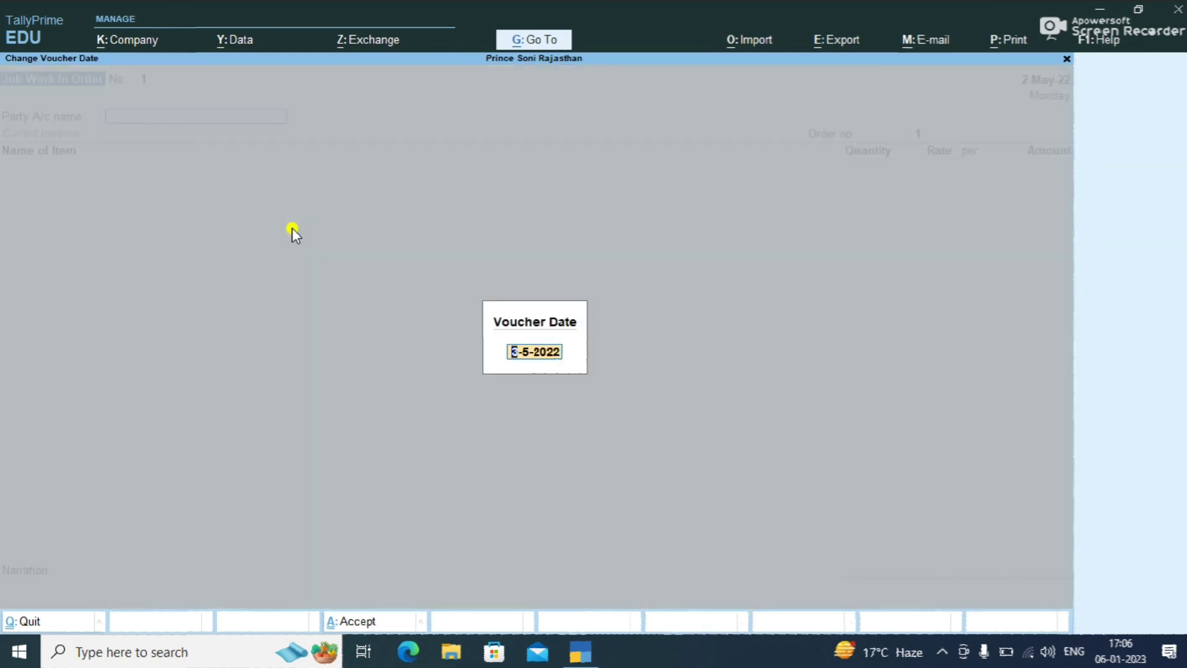
type("2-5-22")
key("Return")
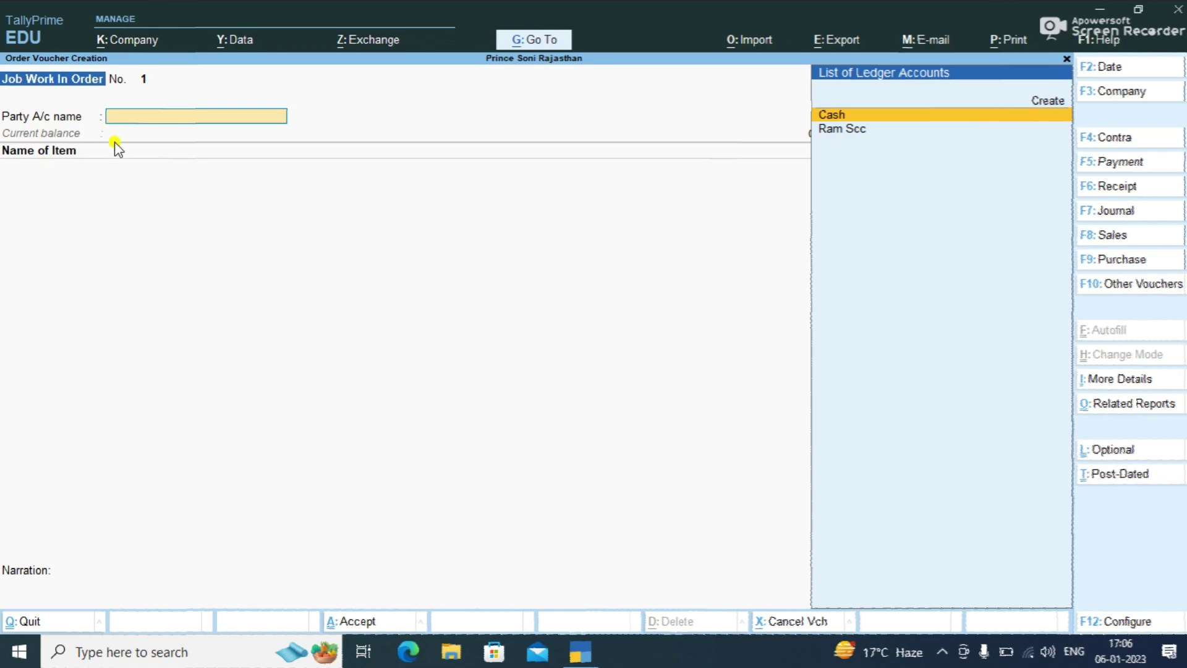
key("Down")
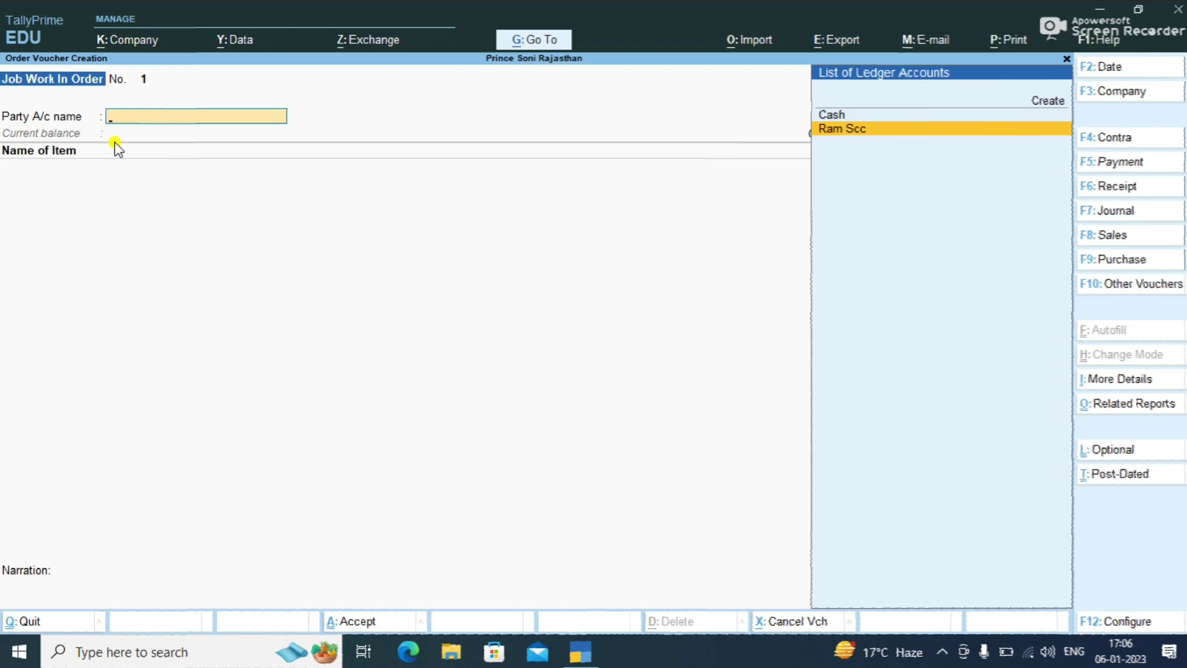
key("Return")
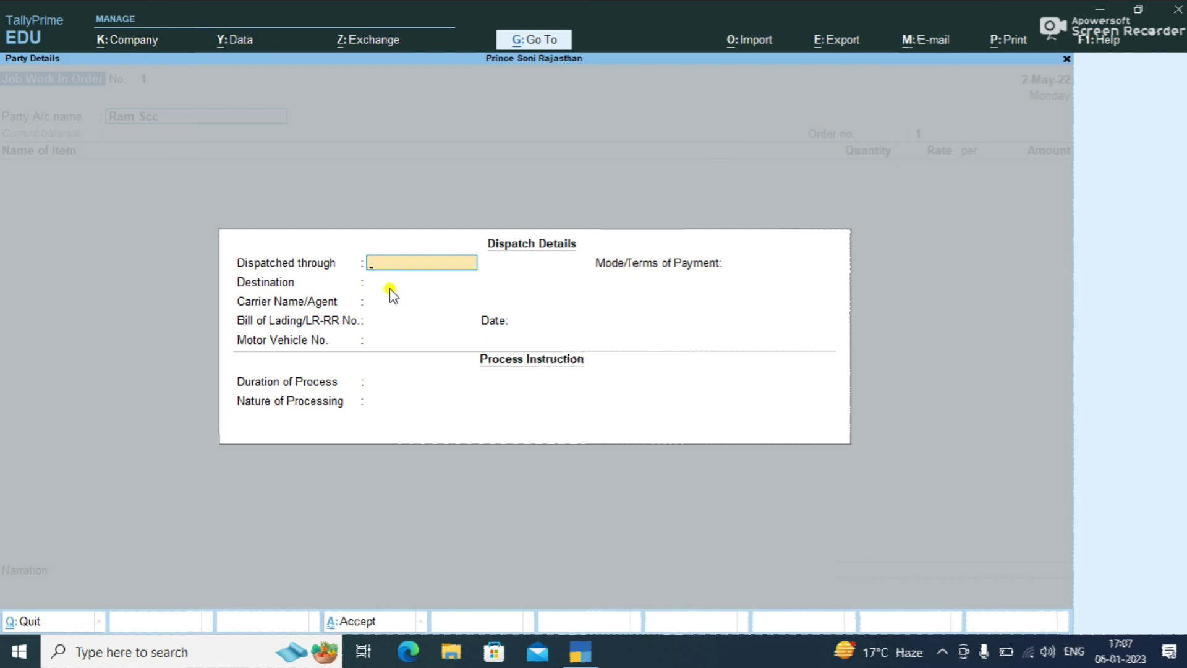
- Set the dispatch through Van with destination Jaipur, and enter the carrier's name
type("Van")
key("Return")
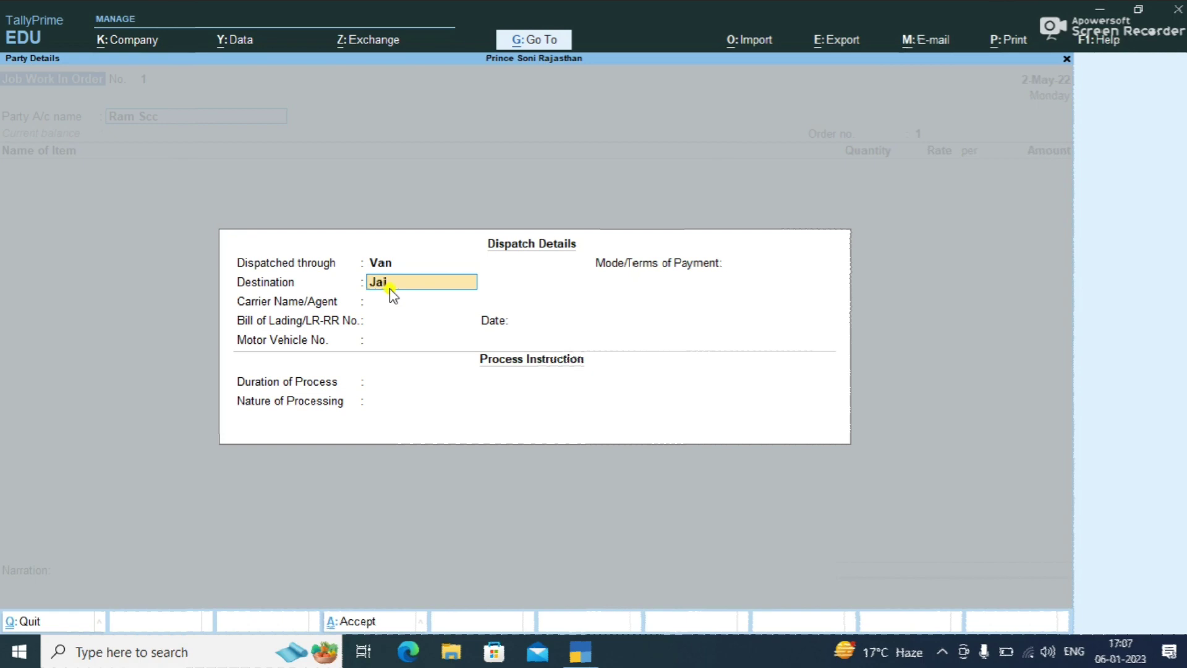
type("ur")
key("Return")
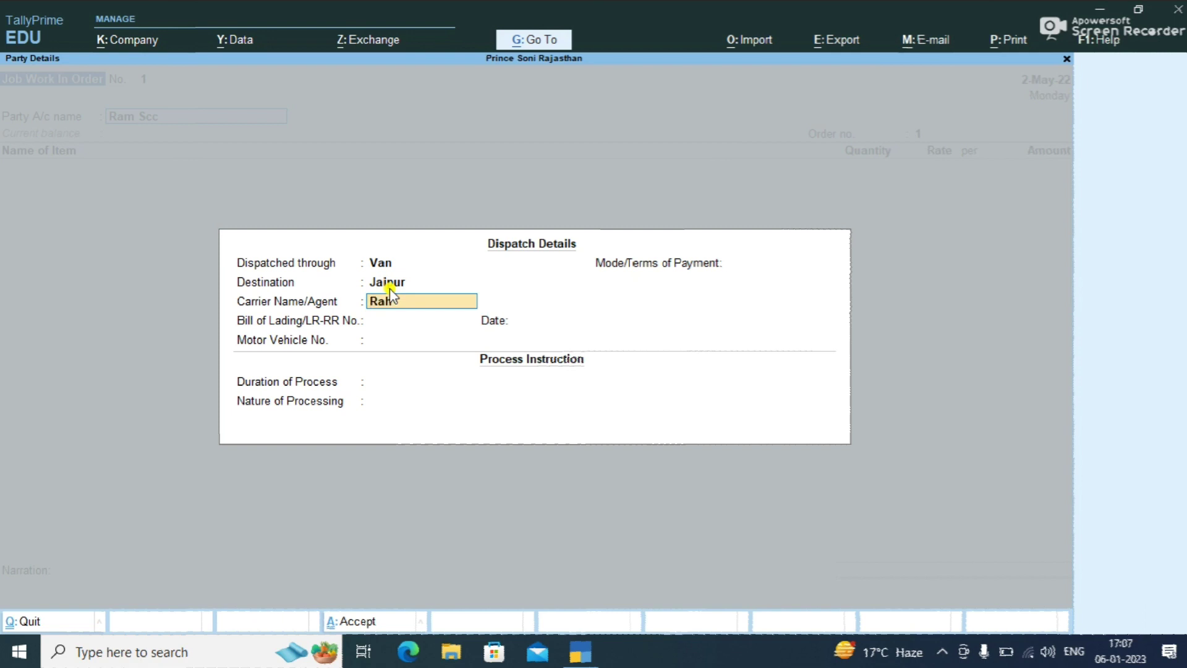
key("Return")
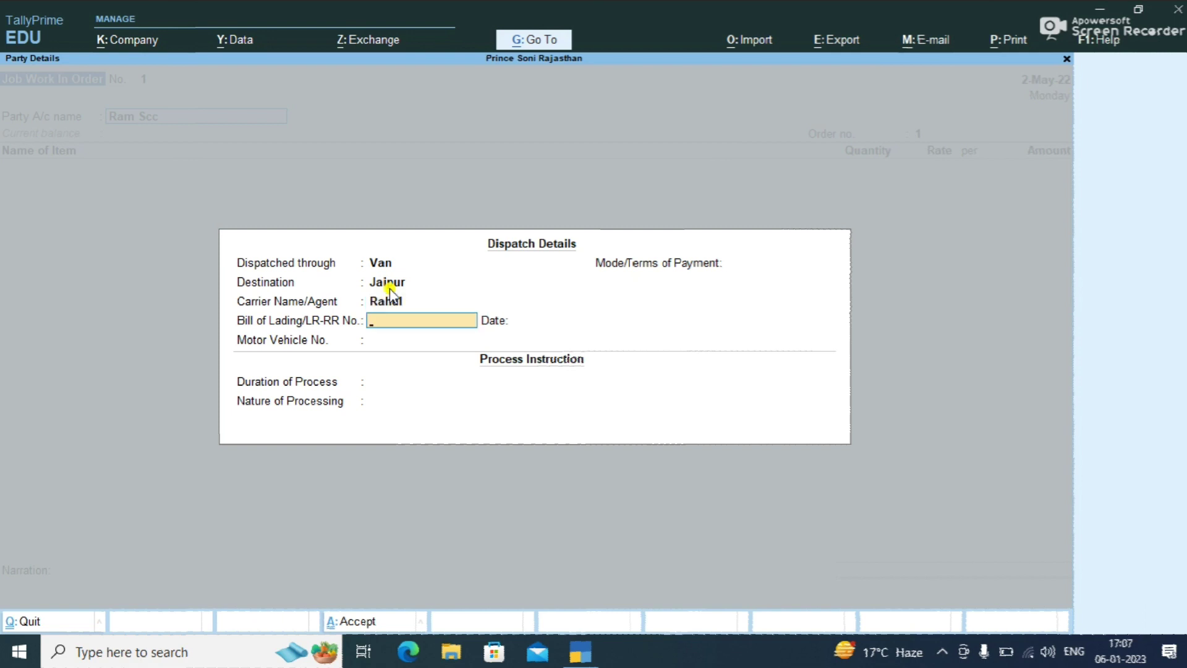
- Leave the bill of lading number blank, set its date to 2-May-22 and enter the motor vehicle number
key("Return")
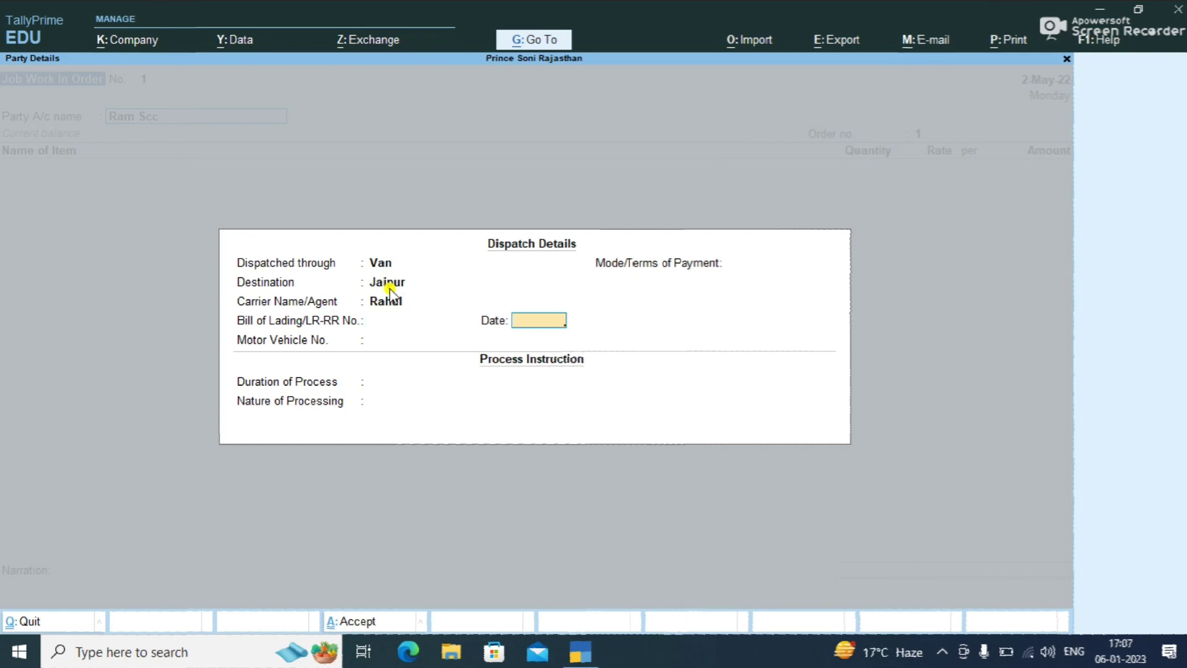
type("2-May-22")
key("Return")
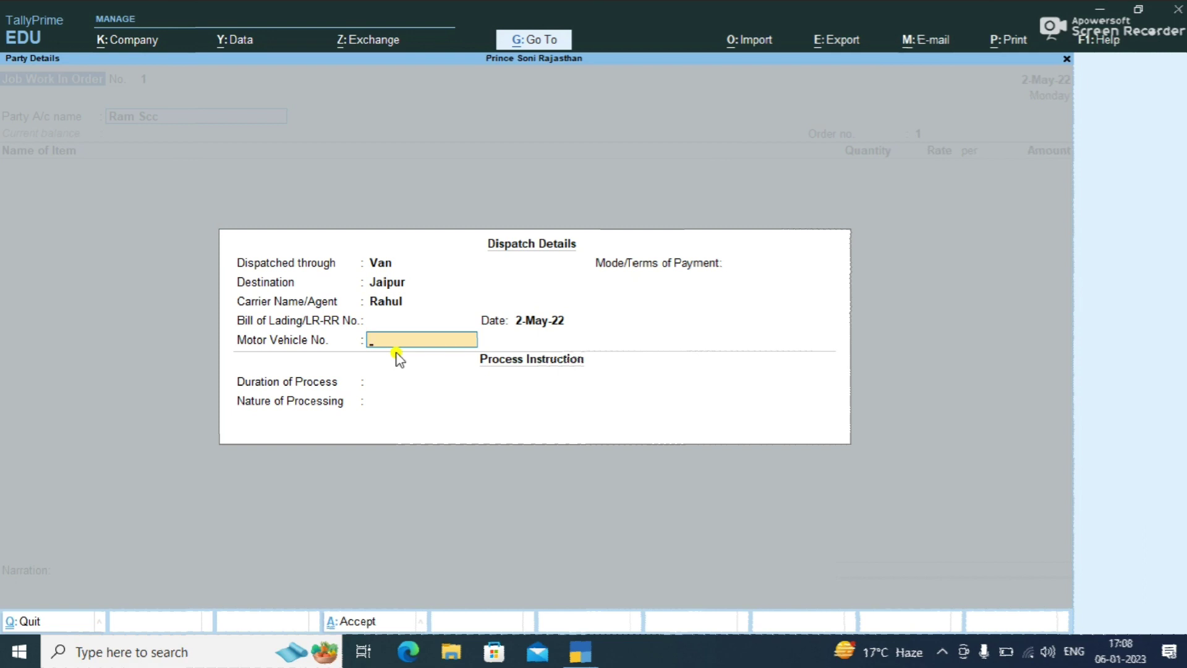
type("RJ23UB9414")
key("Return")
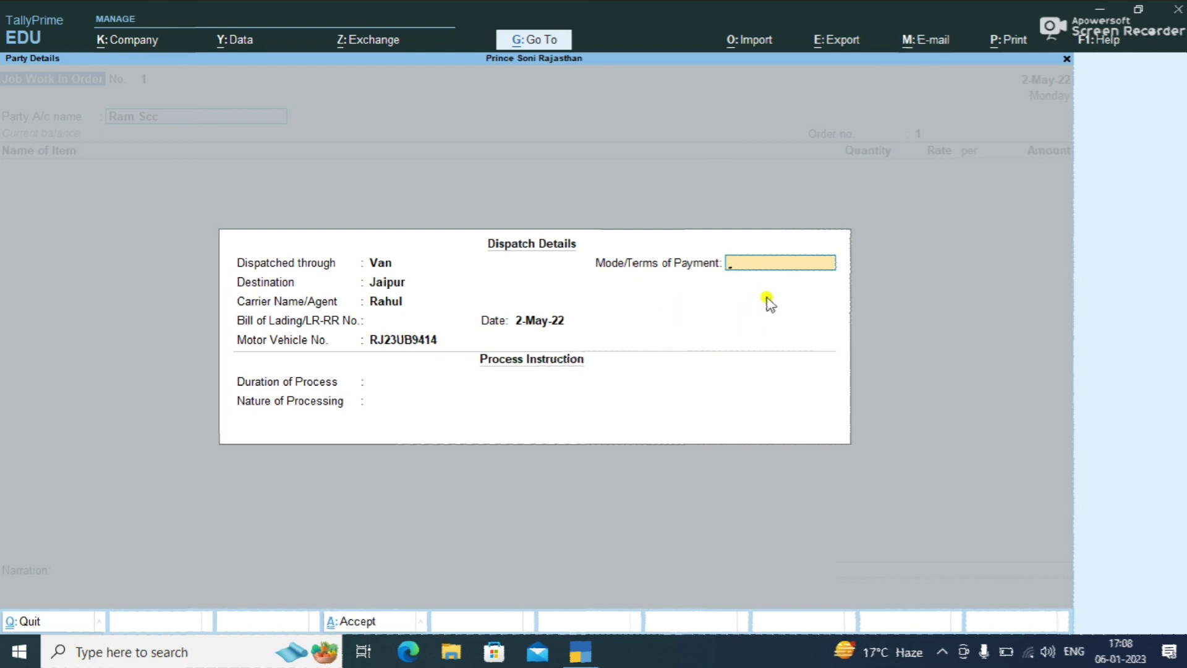
- Set the payment mode to Cash, the process duration to 30 Days and the nature of processing to mfg packing and delivering
type("Cash")
key("Return")
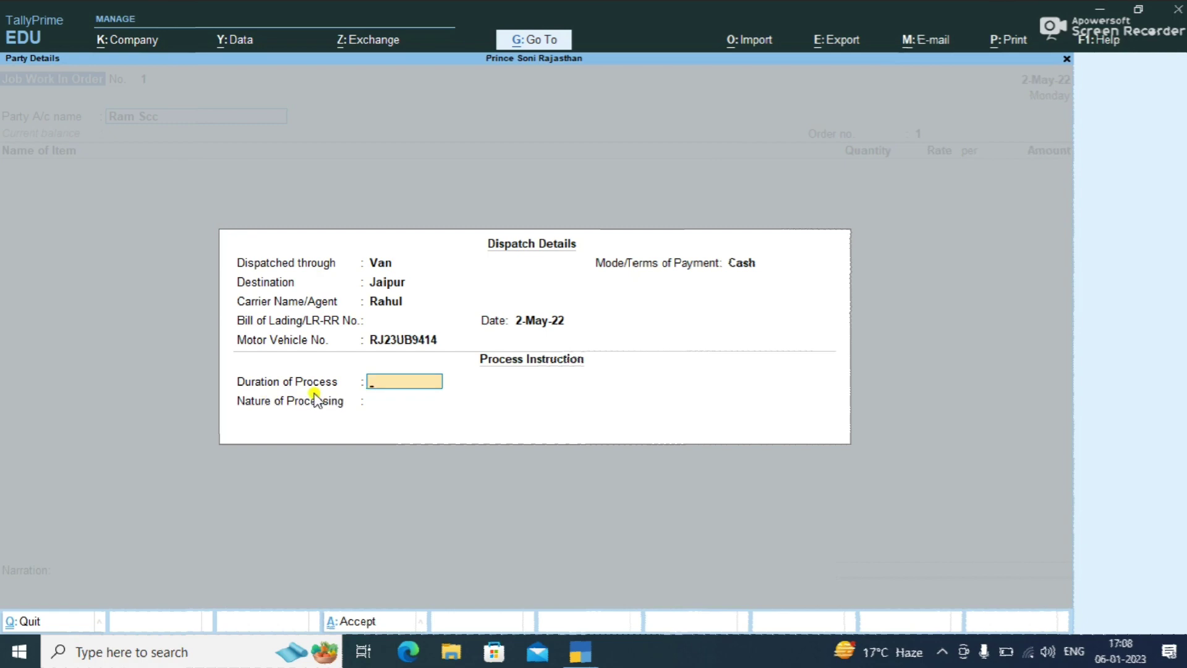
type("30 days")
key("Return")
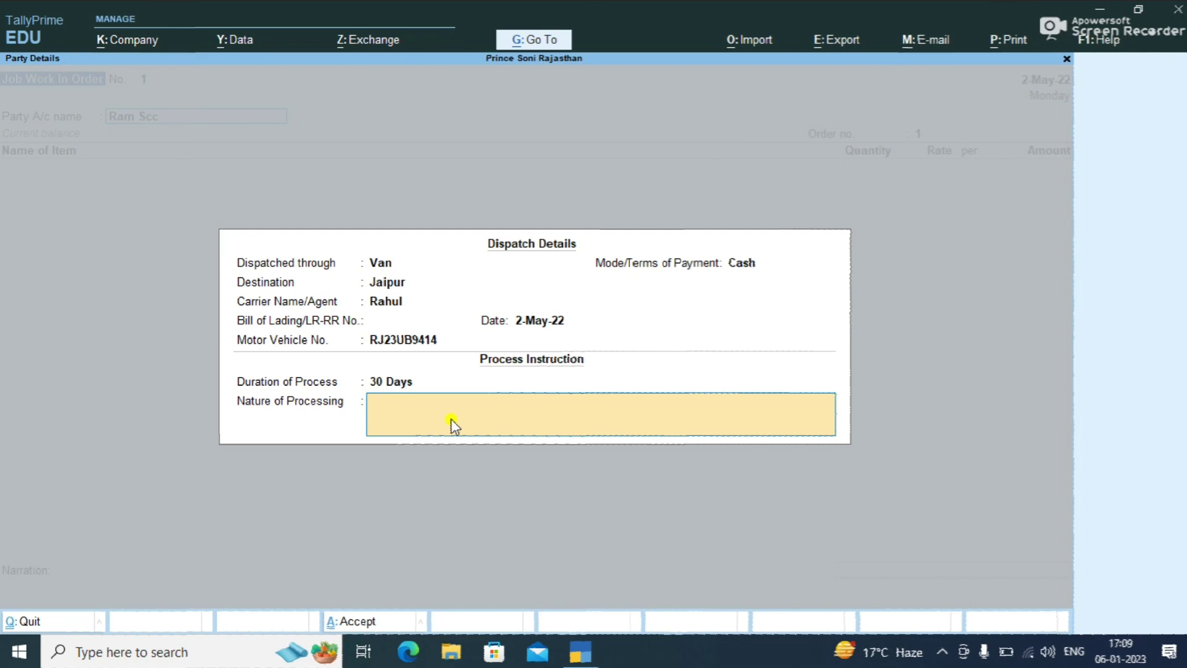
type("mfg packing and delivering")
key("Return")
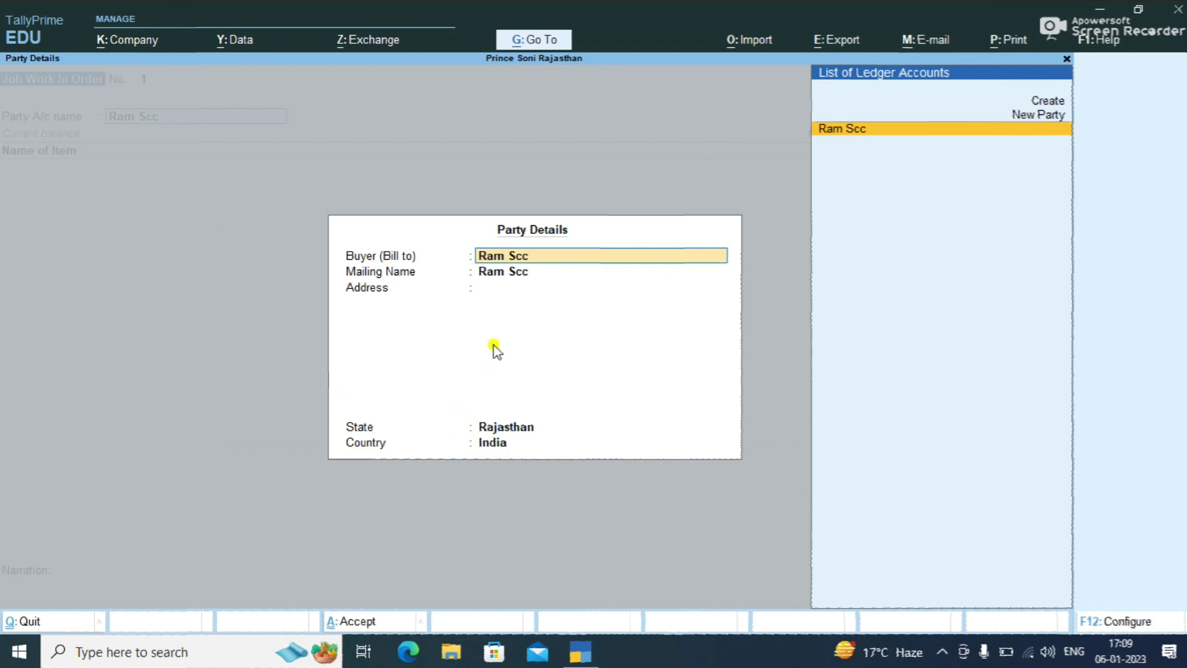
- Complete the party details with the buyer's address, keeping Rajasthan as the state, and enter the order number
key("Return")
key("Return")
type("J")
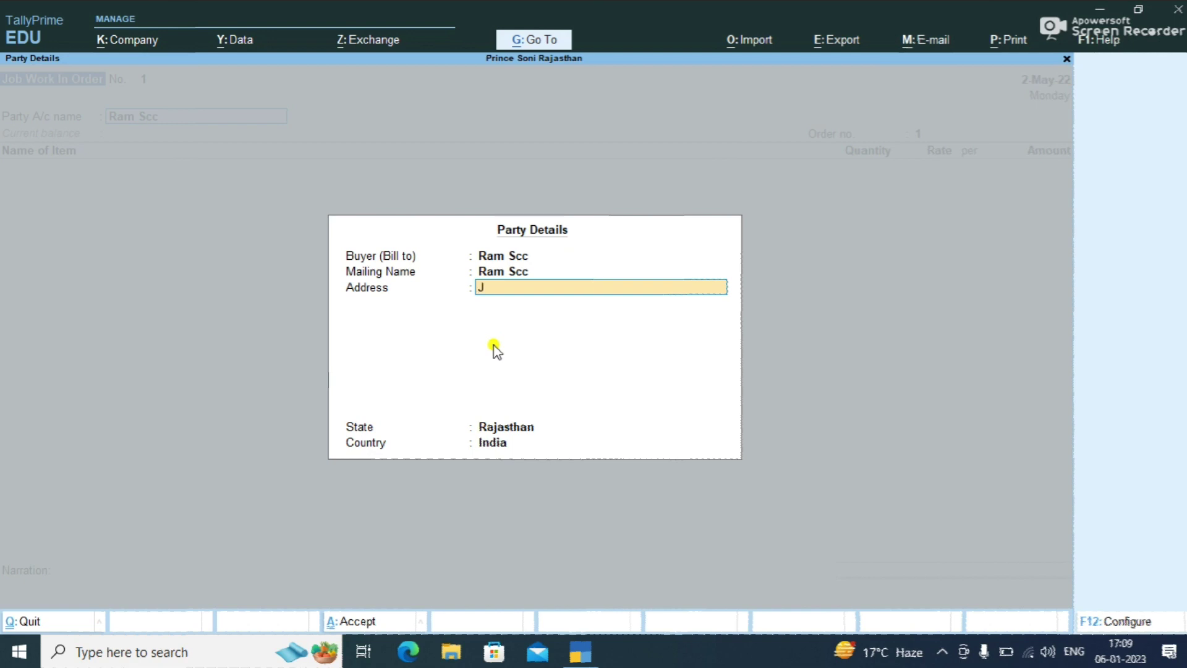
type("aipy")
type("r")
key("BackSpace")
key("BackSpace")
type("ur")
key("Return")
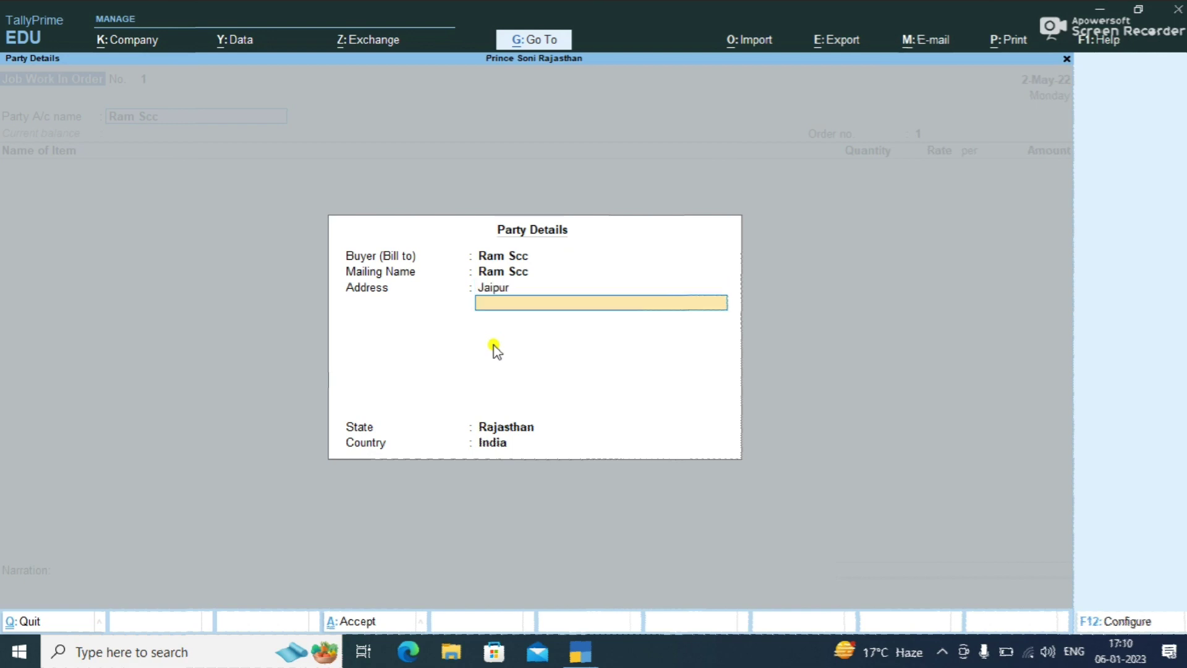
key("Return")
key("Return")
key("Return")
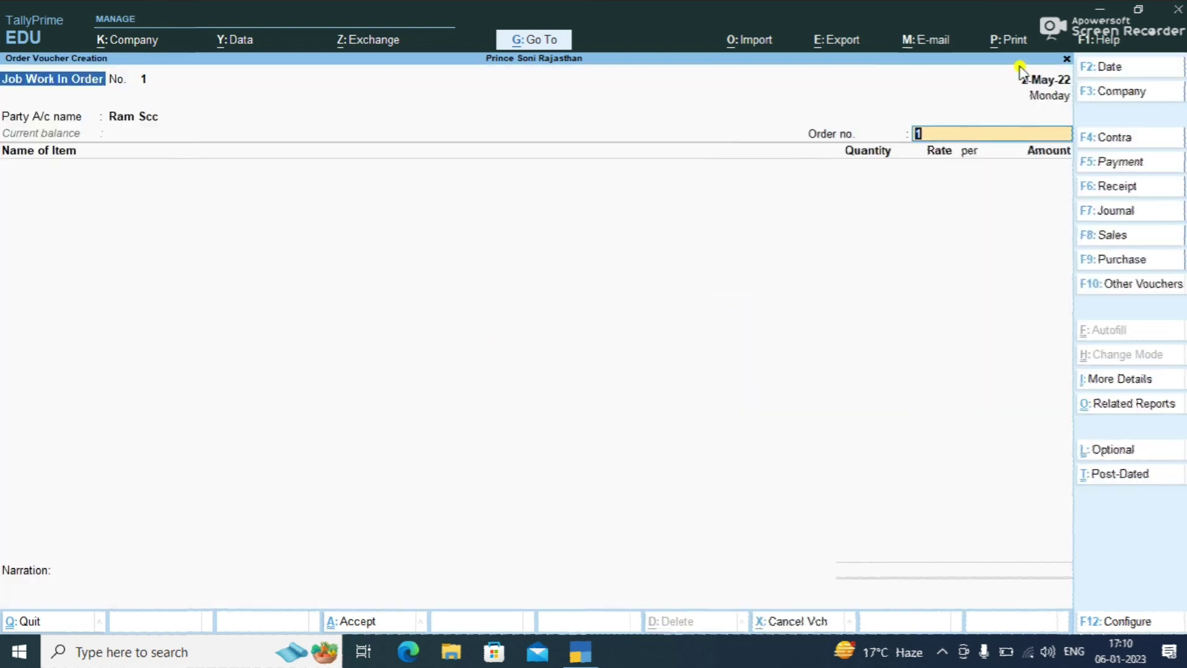
type("123456")
key("Return")
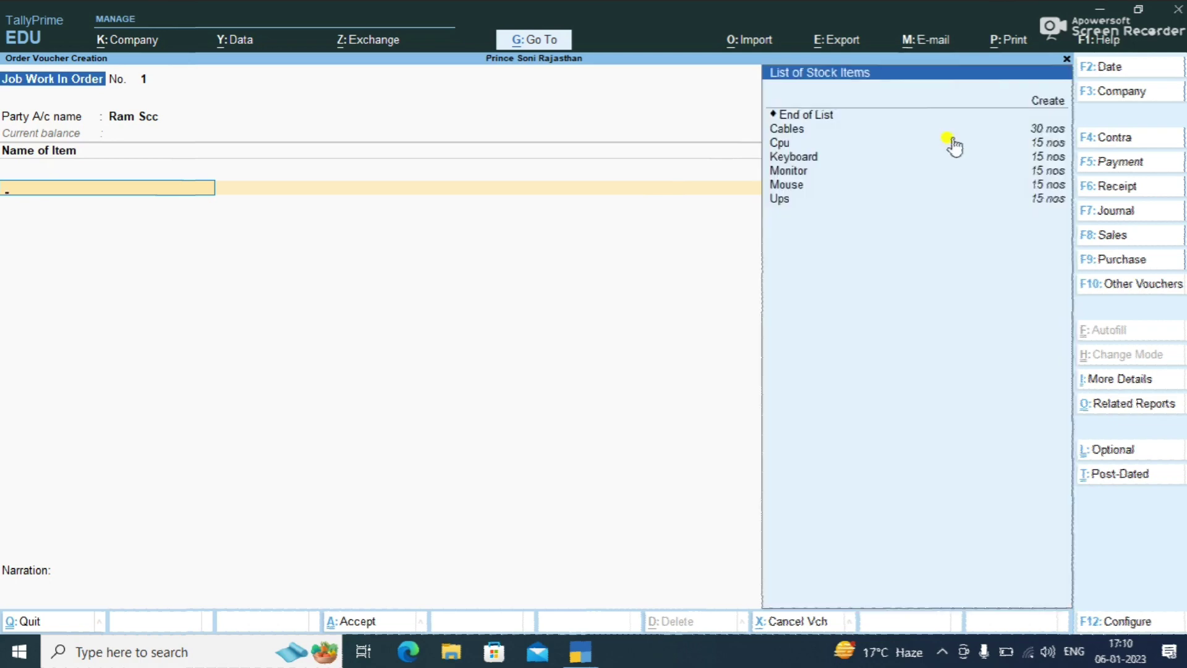
- Start creating a new stock item from the voucher's item line and name it Hp Computers, without an alias
key("Up")
key("Up")
key("Up")
key("Up")
key("Up")
key("Up")
key("Up")
key("Up")
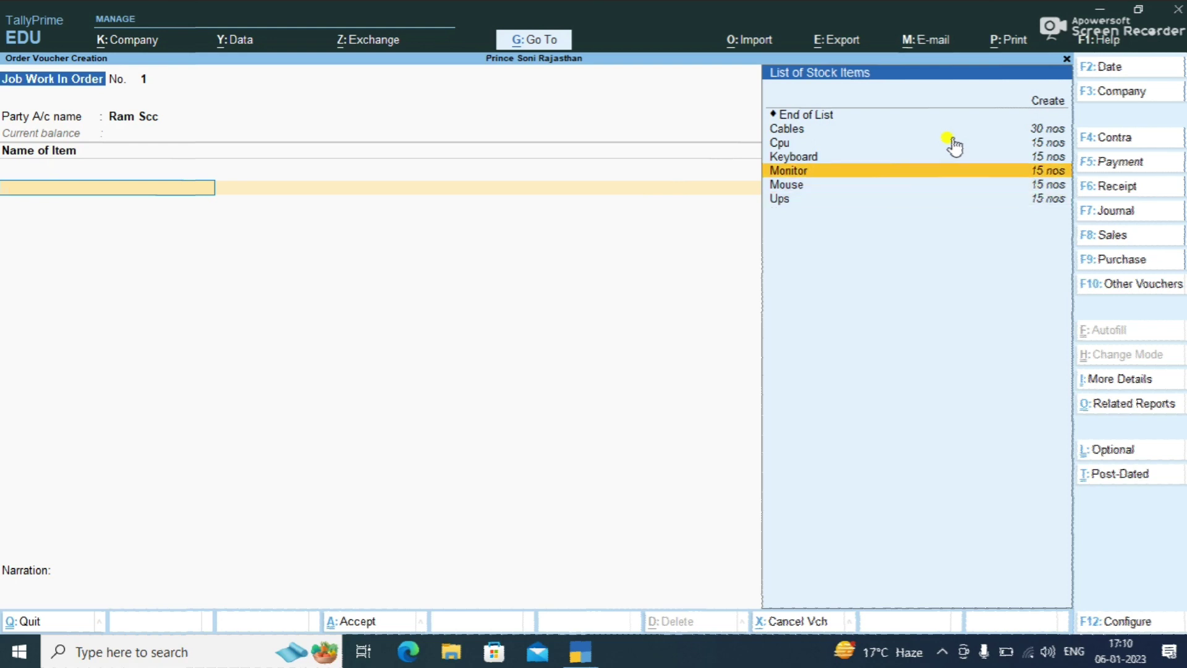
key("Return")
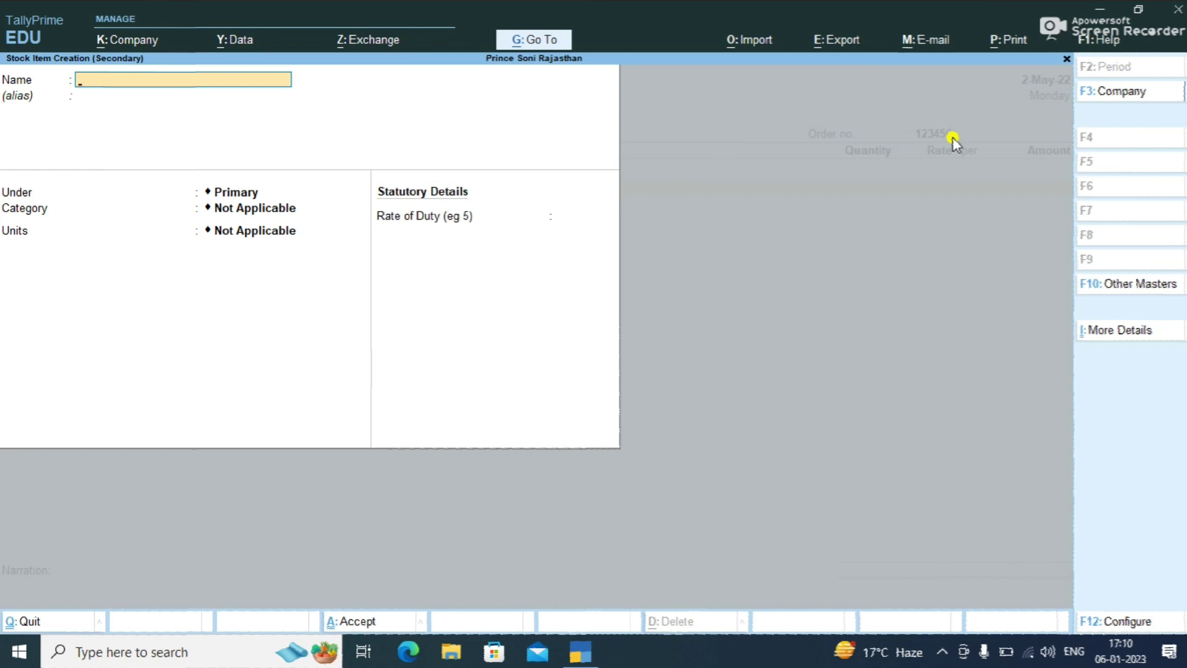
type("Hp computers")
key("Return")
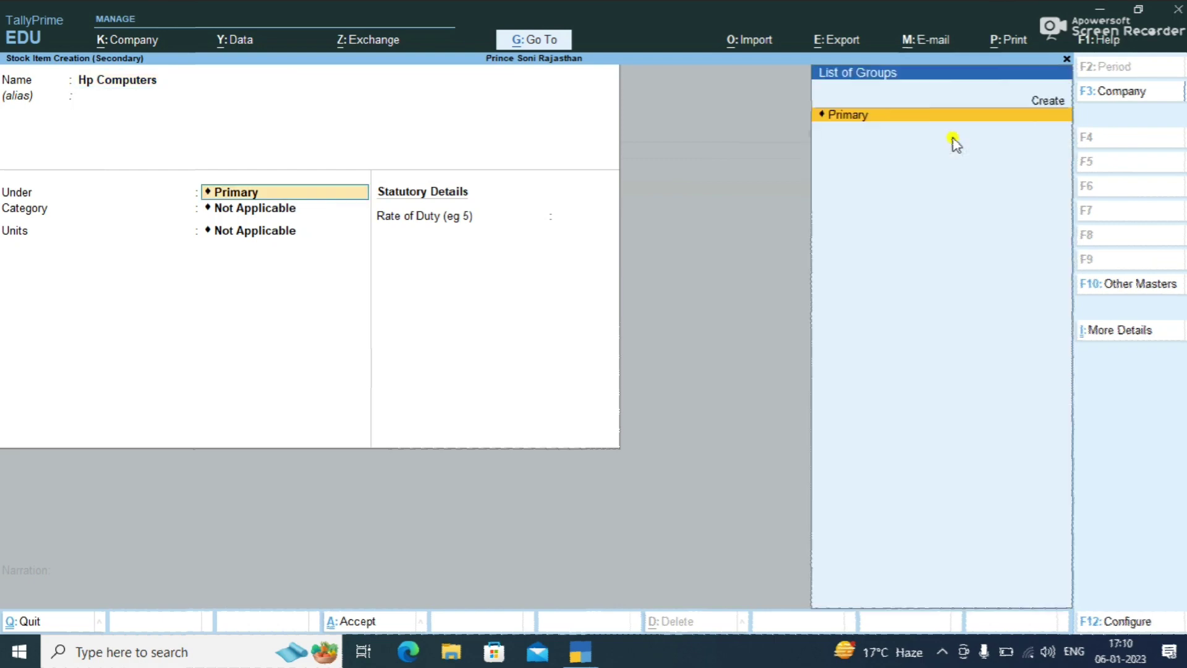
- Place Hp Computers under Primary with category Hp and units nos, leave the rate of duty at 0, and save the item
key("Return")
key("Down")
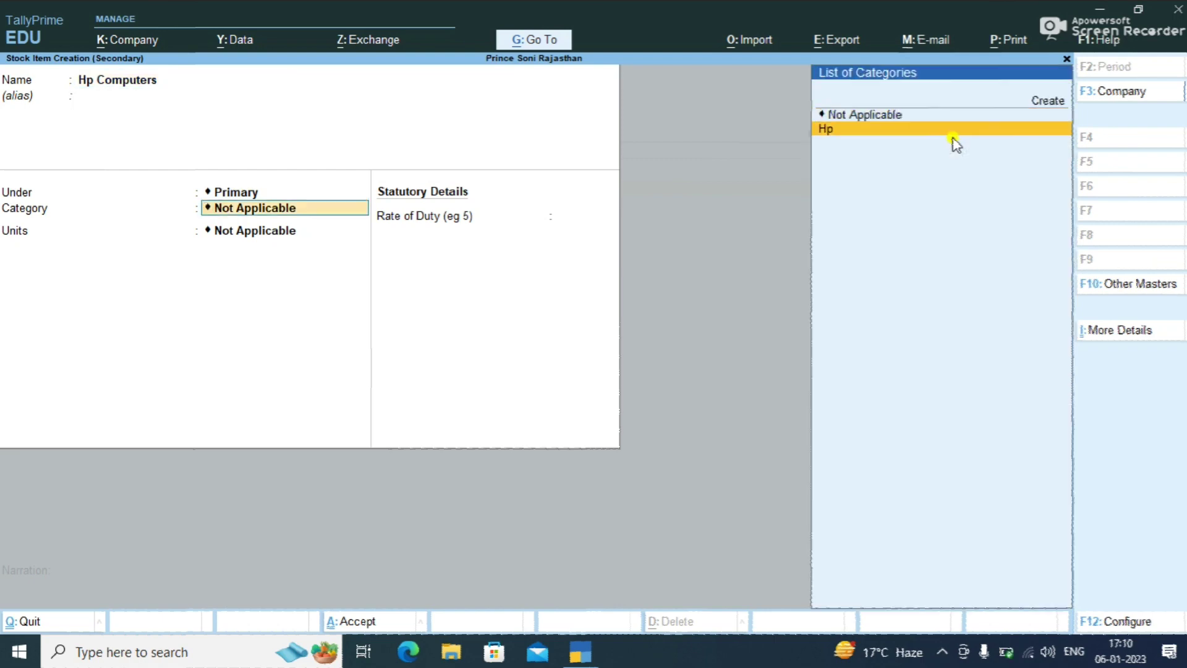
key("Return")
key("Down")
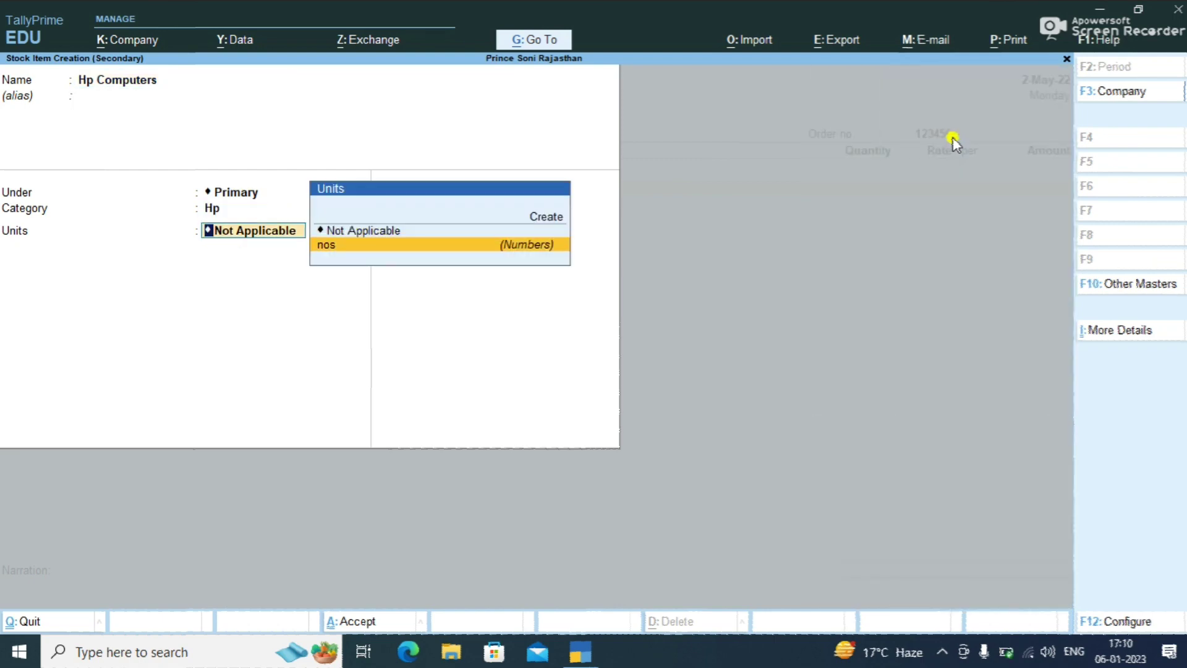
key("Return")
key("Return")
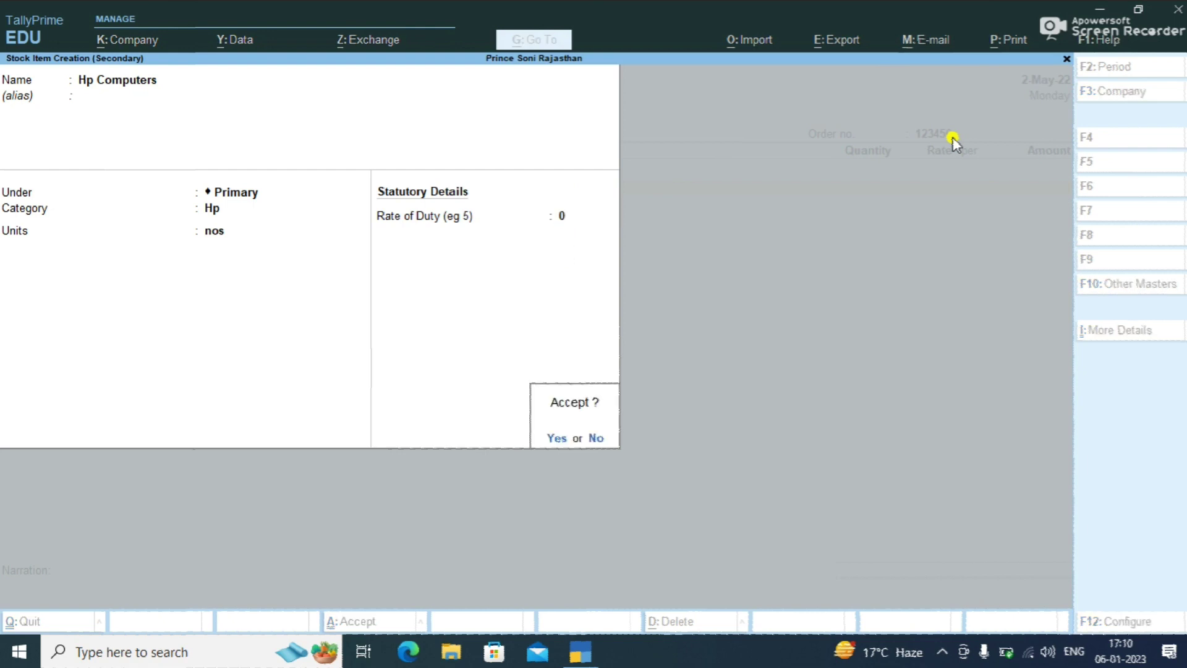
key("Return")
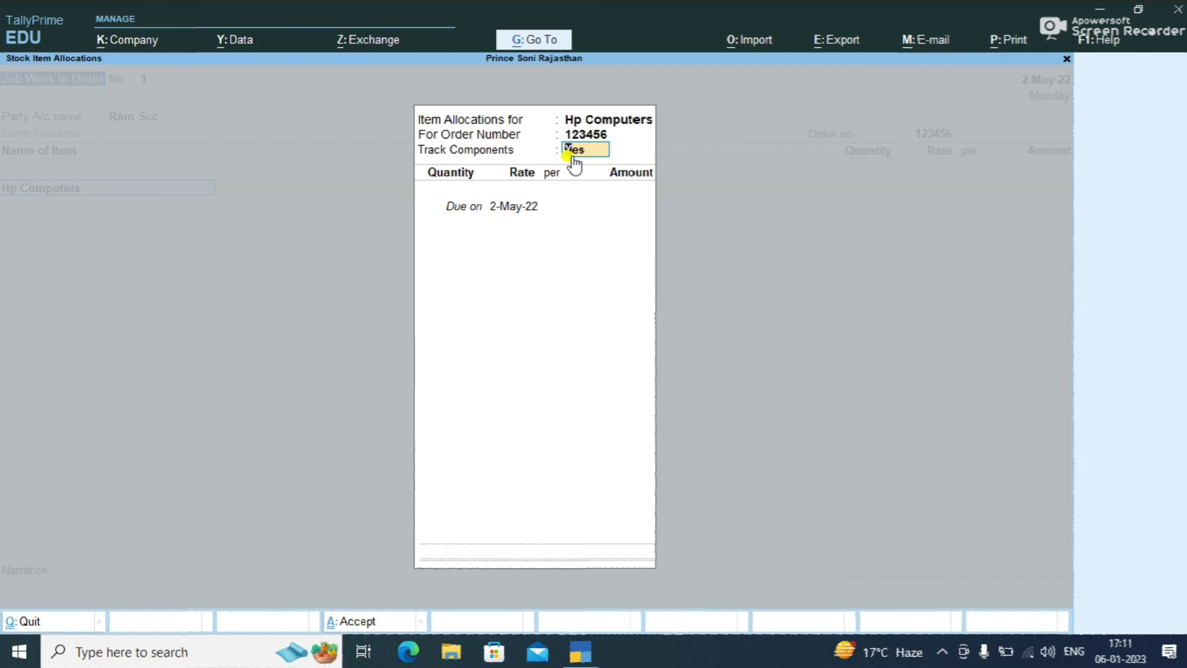
- Keep component tracking at Yes for Hp Computers, and set the due date to 1-Jun-22 and the quantity to 15 nos
key("Return")
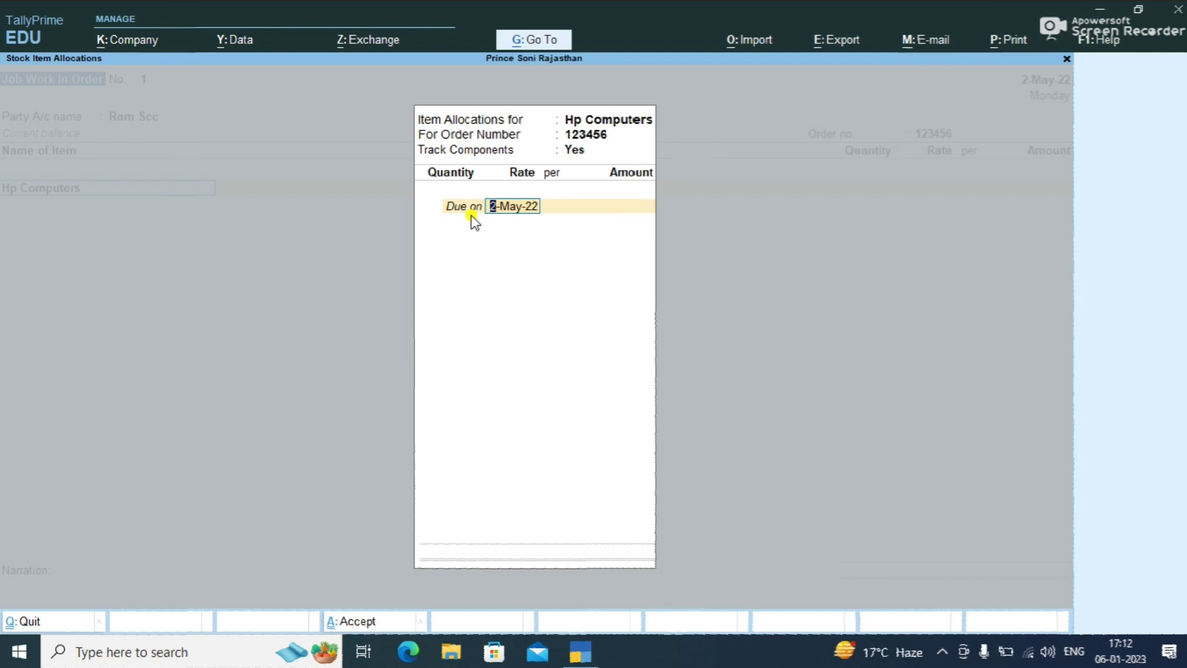
type("1-6-22")
key("Return")
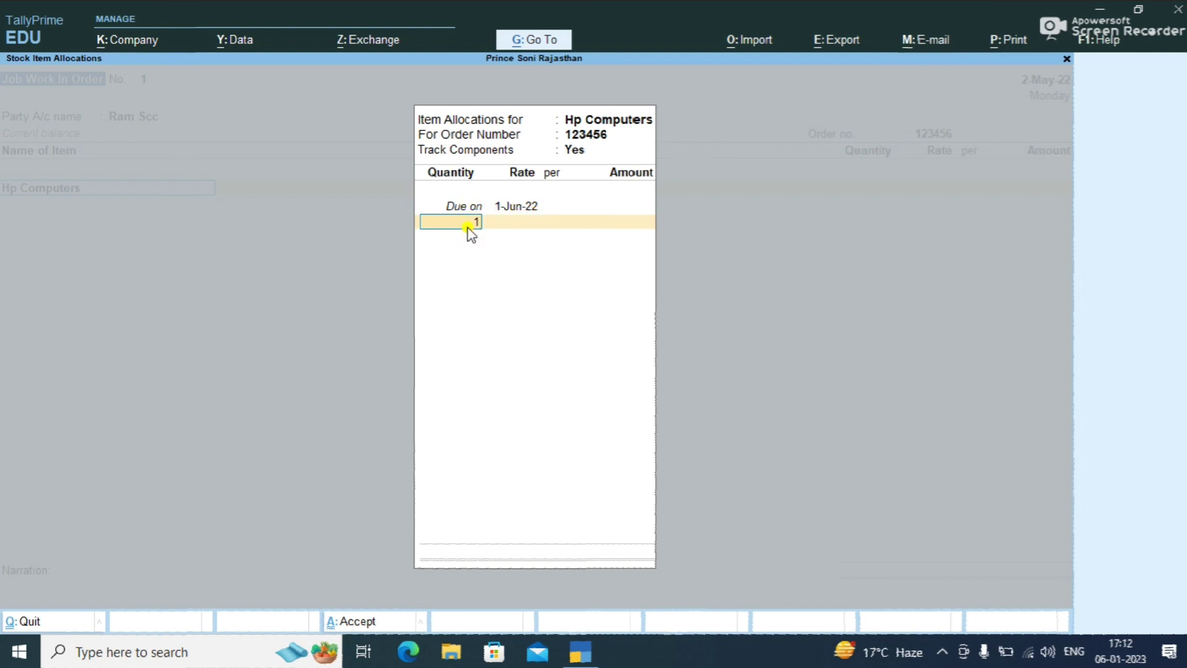
type("15")
key("Return")
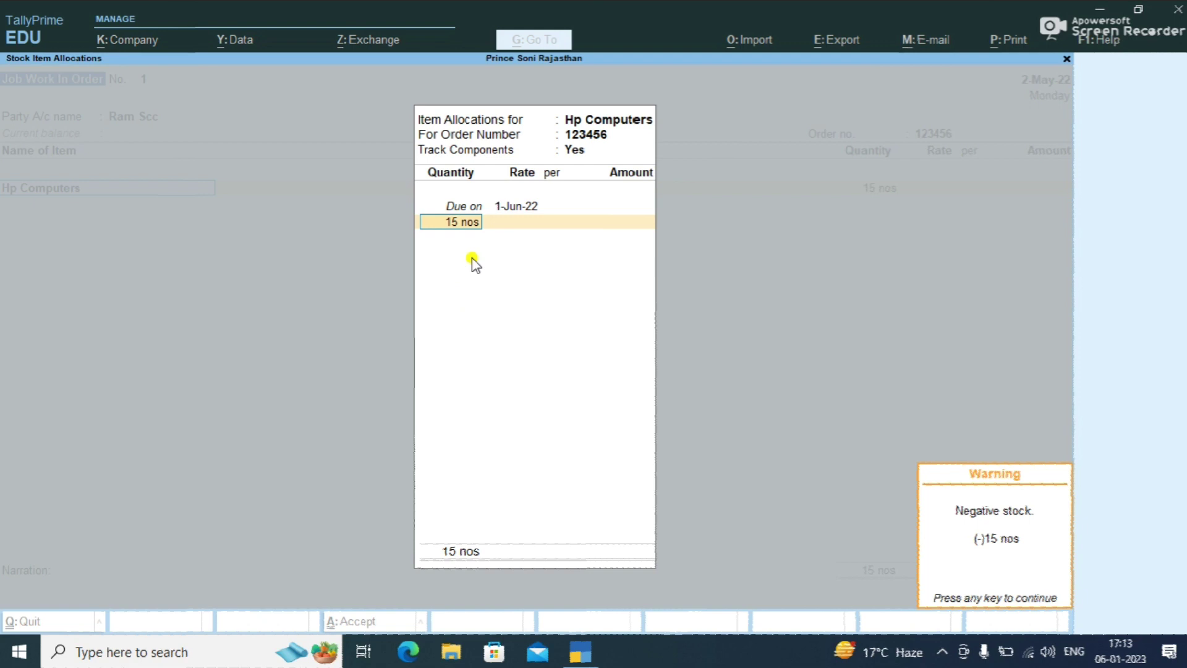
key("Return")
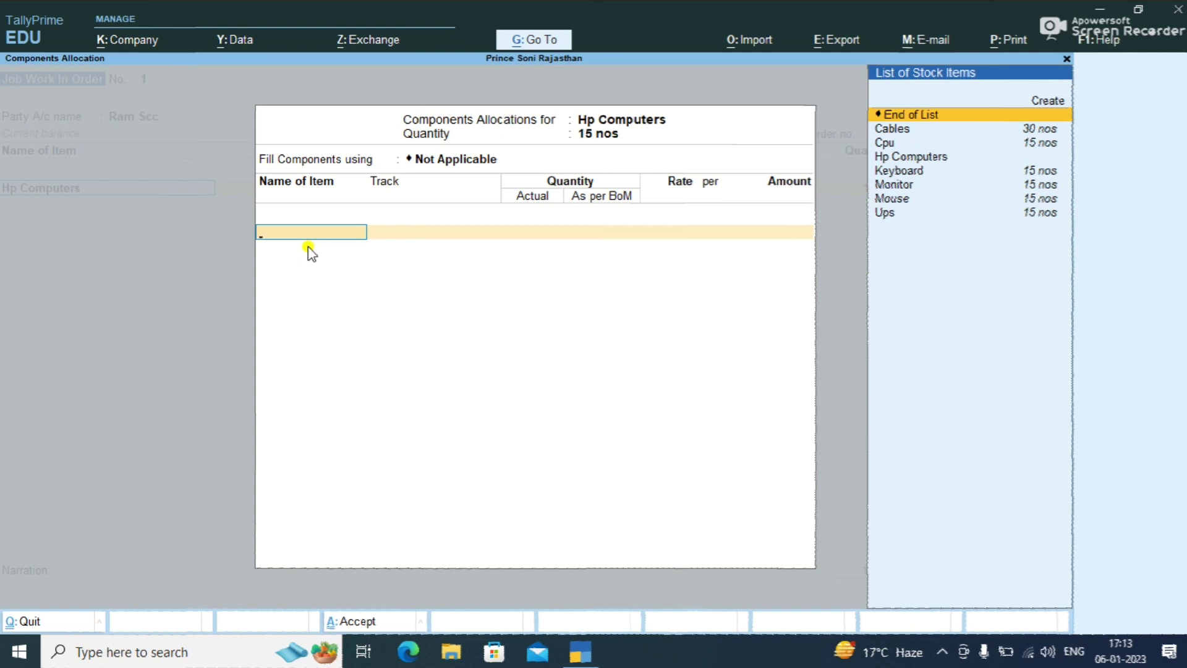
- Add Cables as a Pending to Receive component due on 2-May-22, with 30 nos at a rate of 50.00
key("Down")
key("Return")
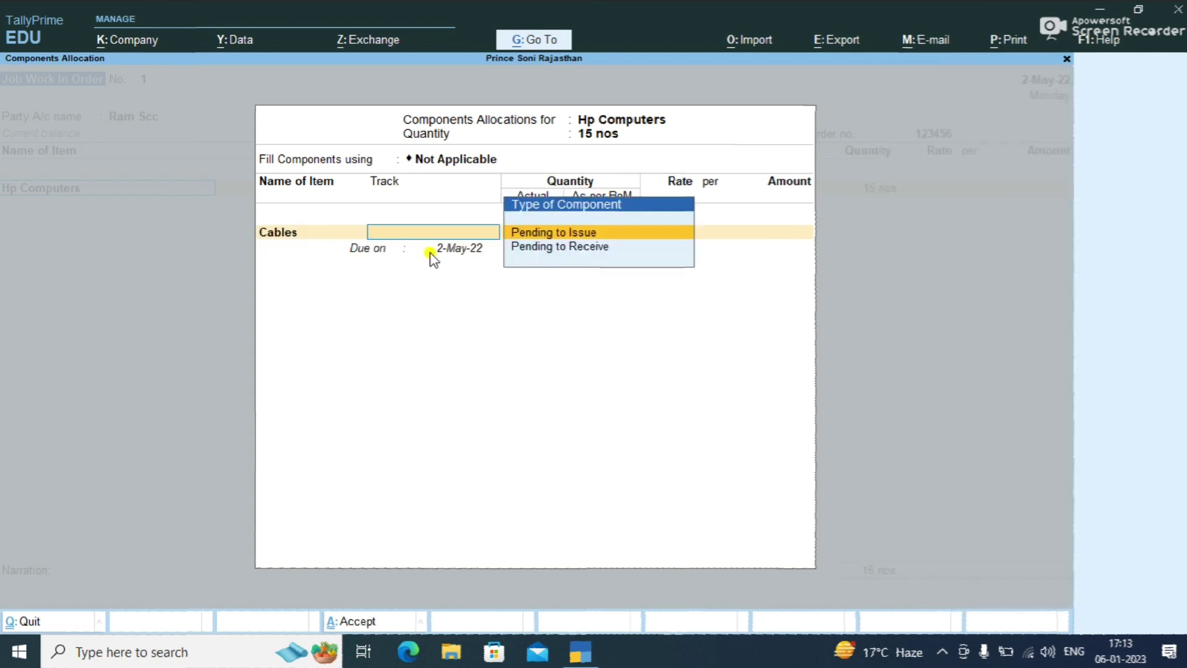
key("Down")
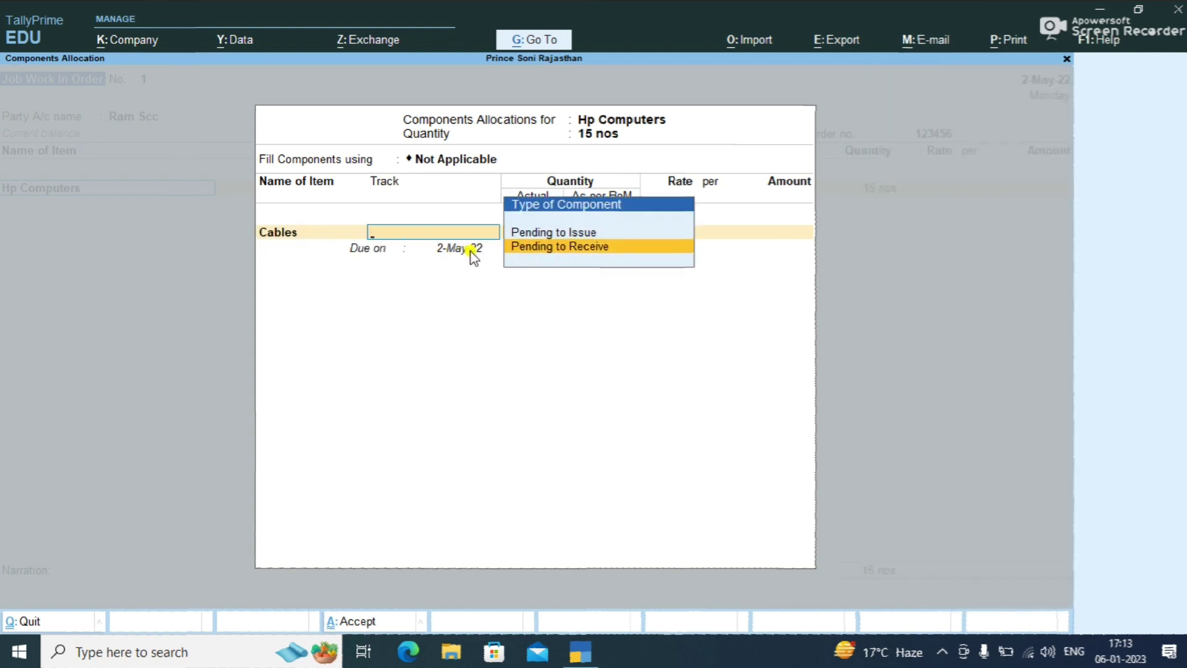
key("Return")
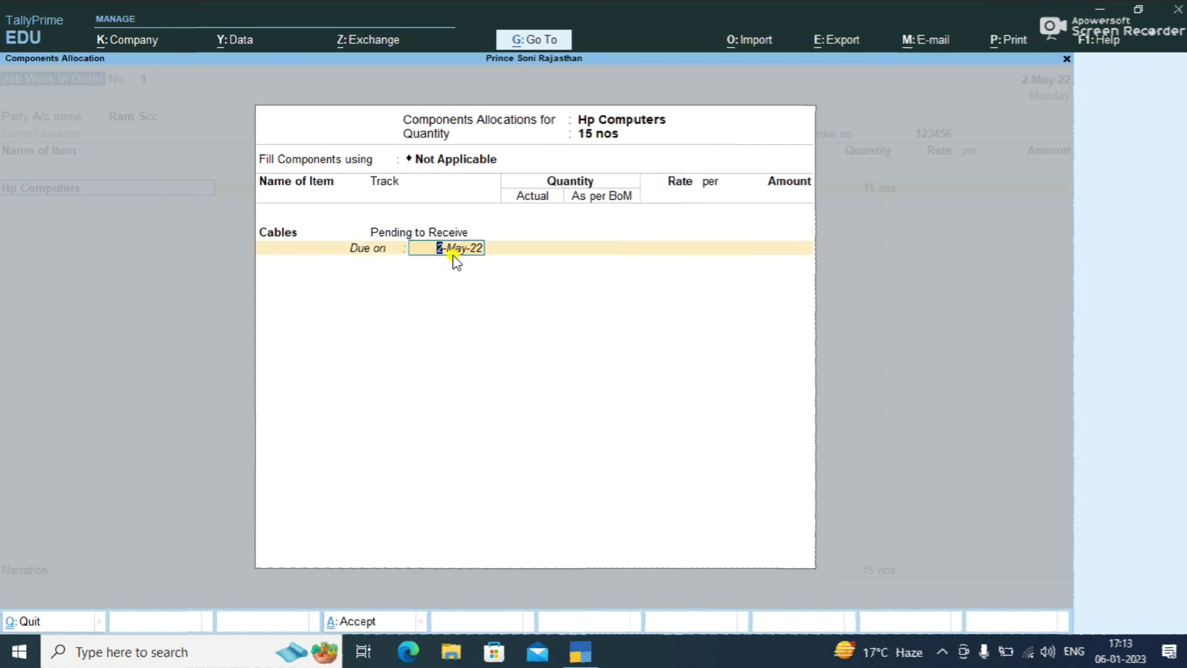
type("2-5-22")
key("Return")
type("3")
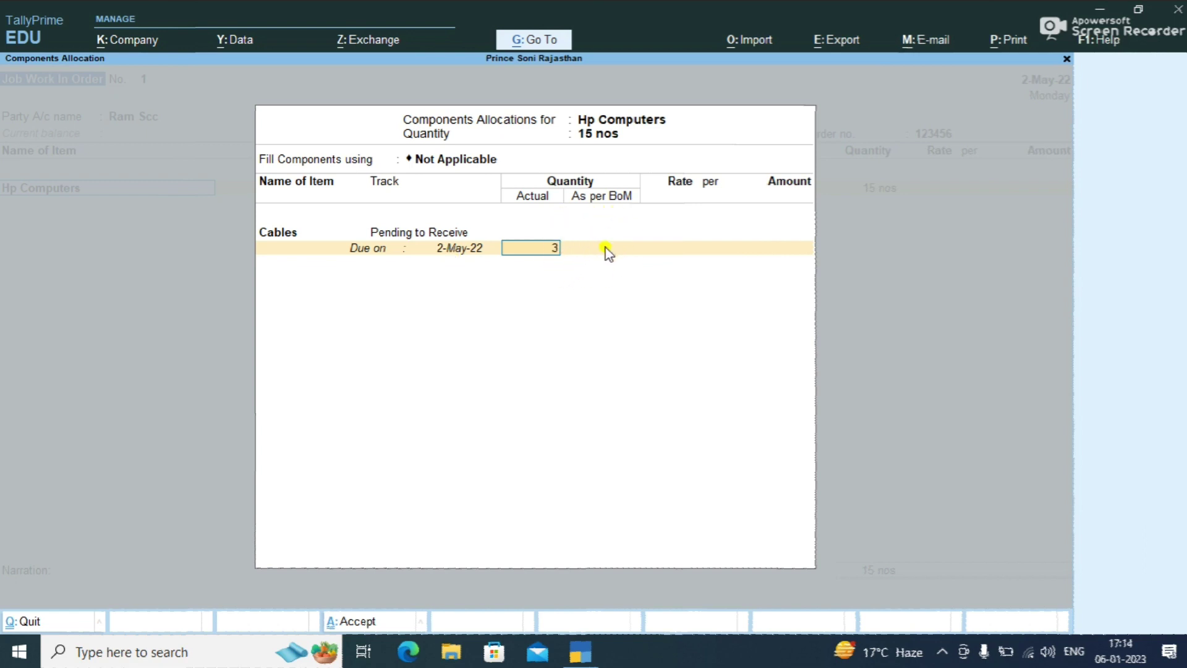
type("0")
key("Return")
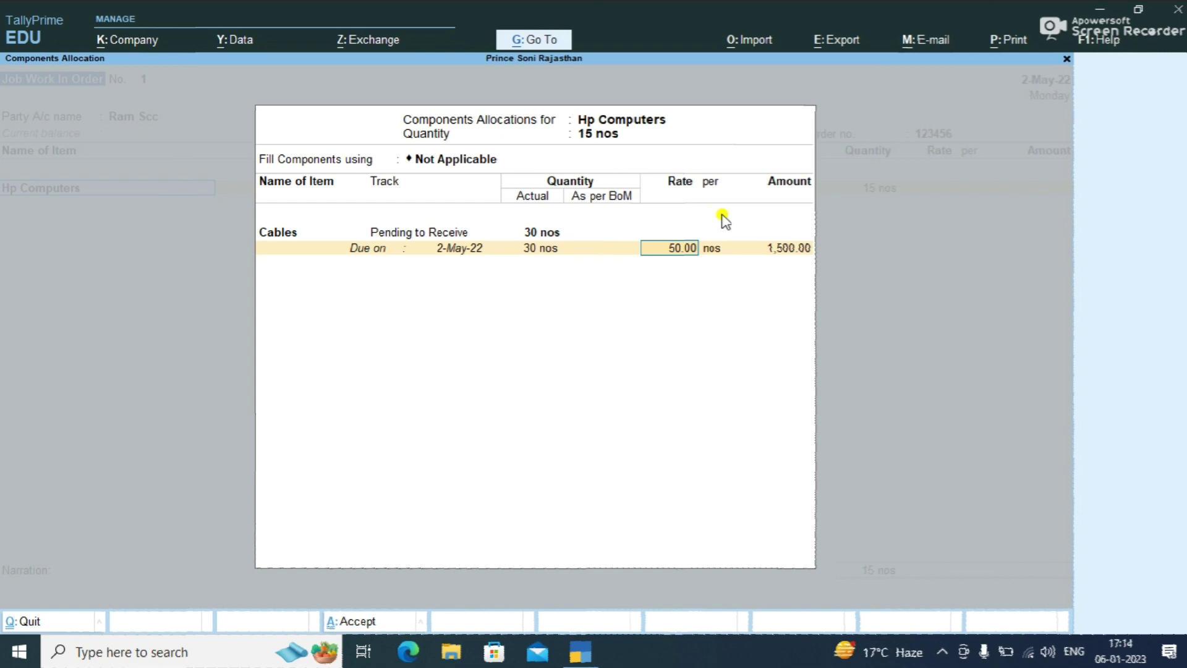
key("Return")
key("Return")
- Complete the components allocation with Cpu, Keyboard, Monitor, Mouse and Ups, 15 nos each, Pending to Receive and due on 2-May-22
key("Return")
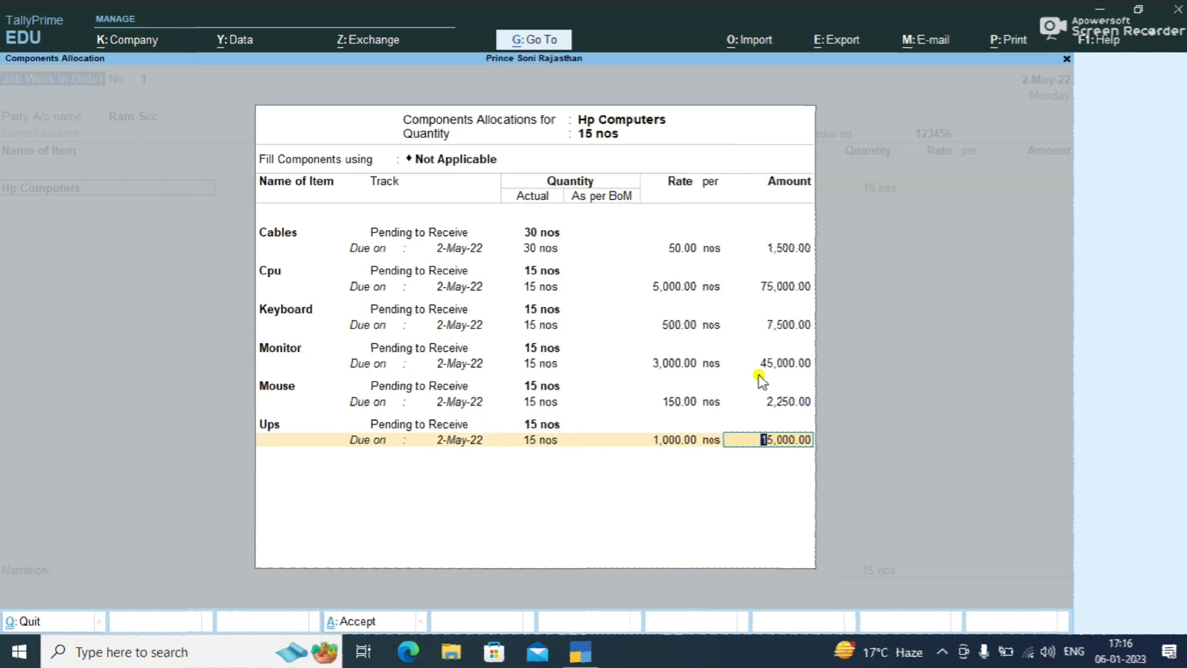
key("Return")
key("Return")
key("Return")
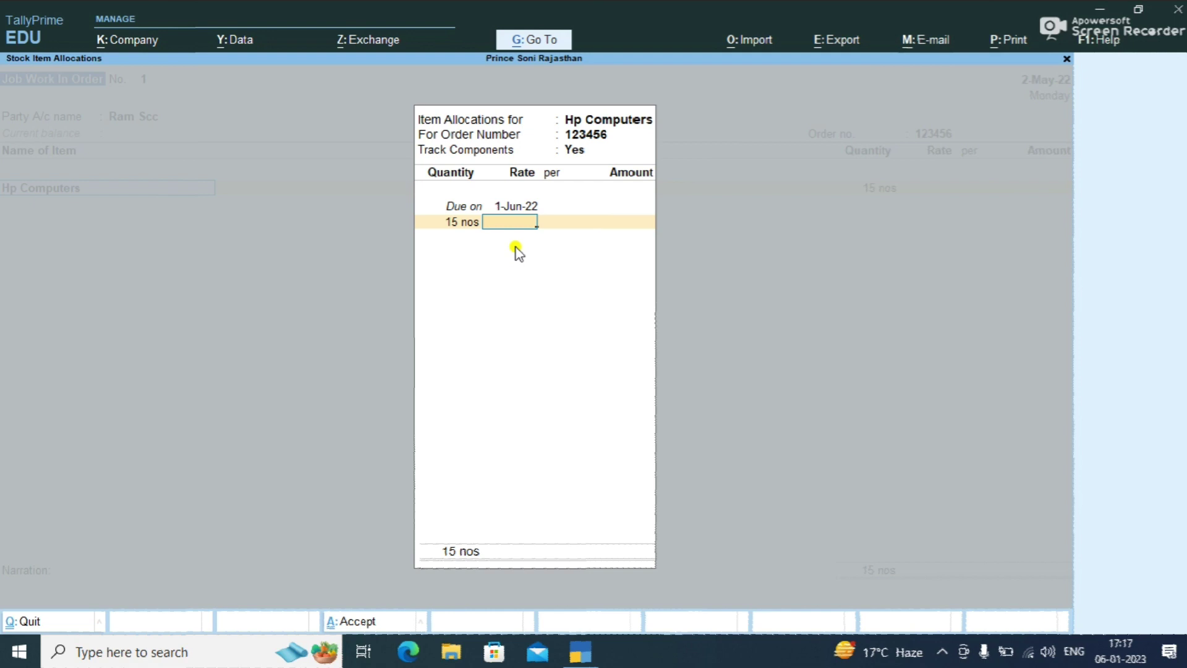
- Set the rate of Hp Computers to 20,000 per nos and finish its item allocation
type("20000")
key("Return")
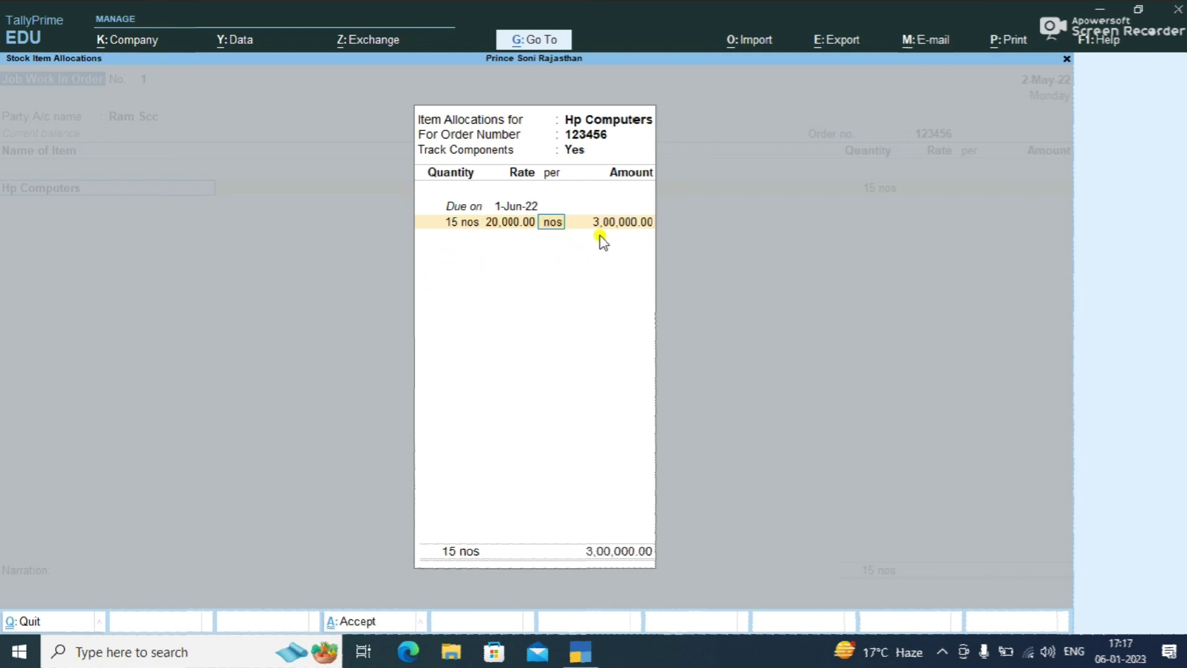
key("Return")
key("Return")
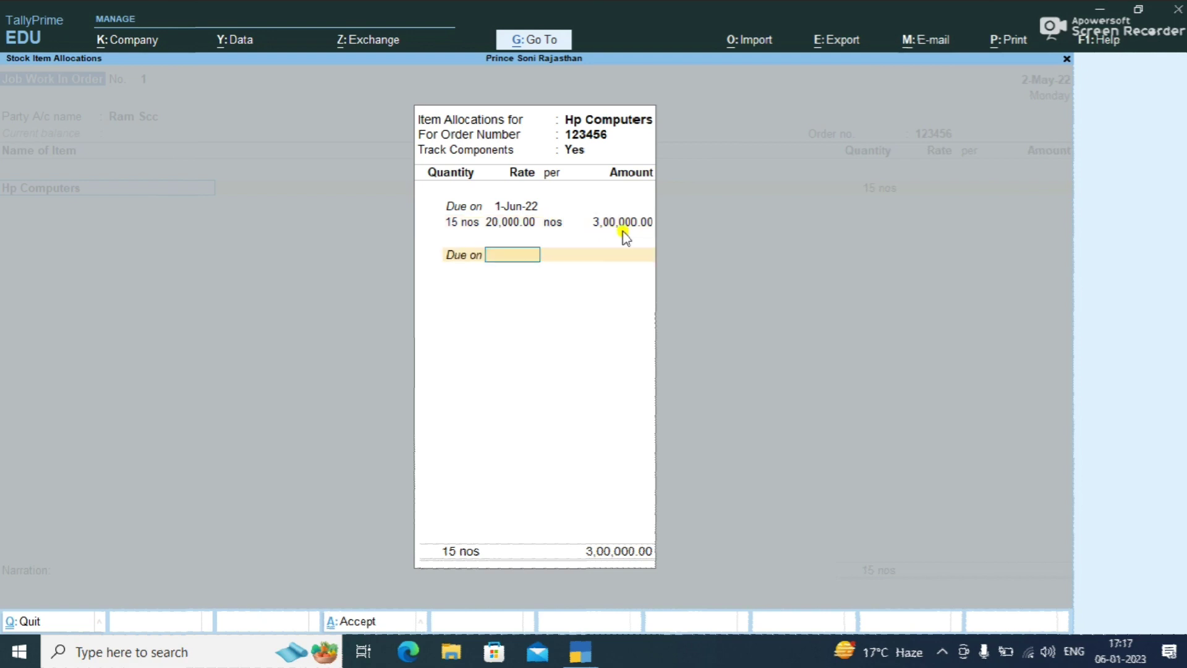
key("Return")
key("Return")
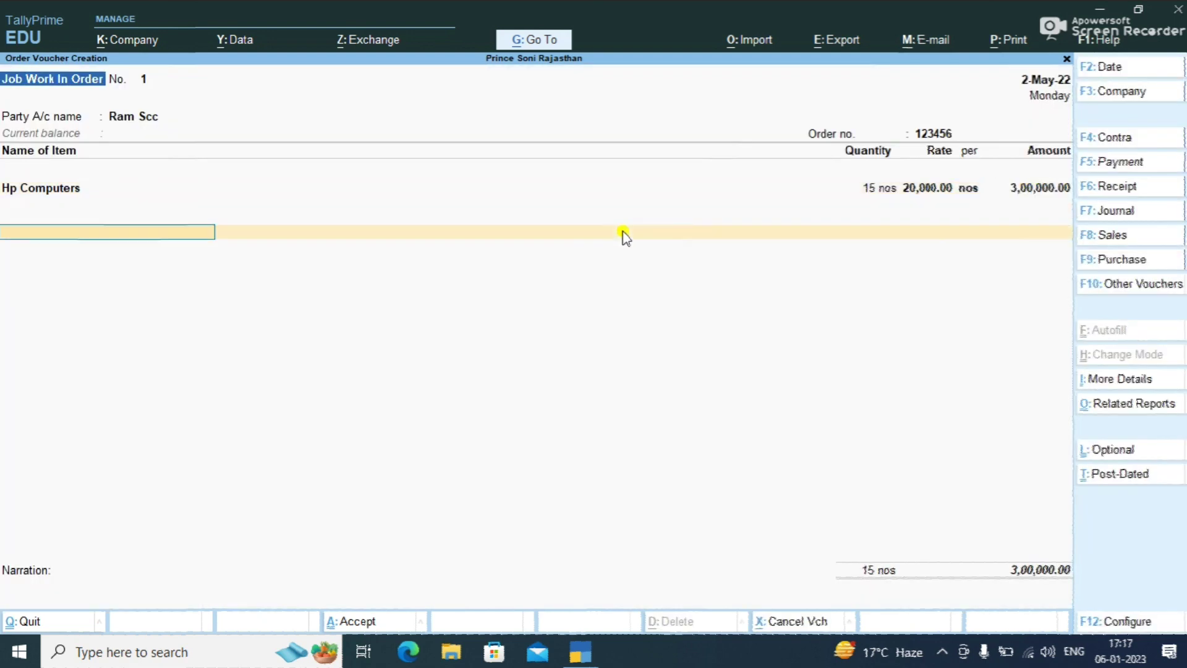
- End the item list, leave the narration blank and save the Job Work In Order voucher
key("Return")
key("Return")
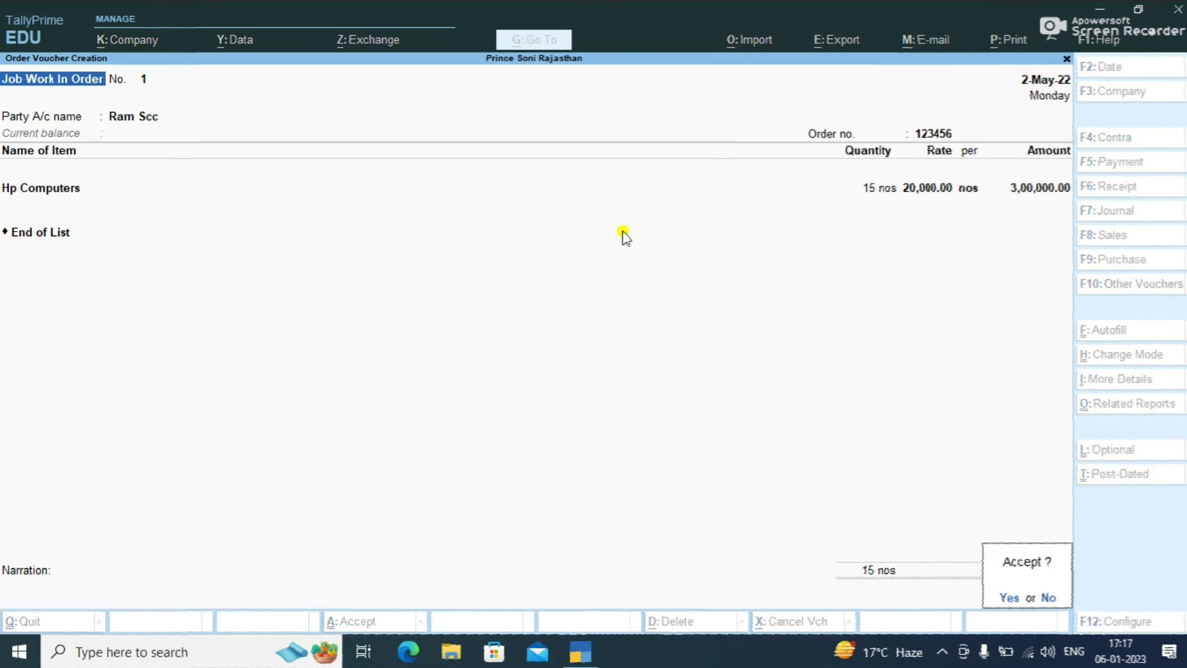
key("Return")
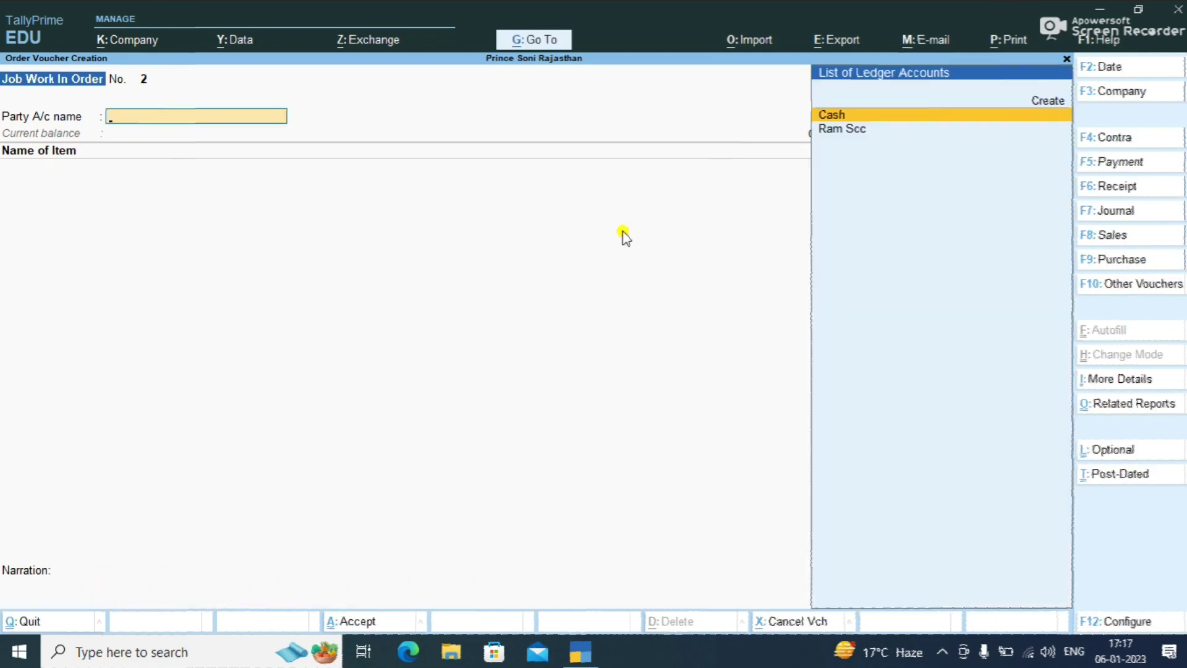
- Leave voucher creation and return to the Gateway of Tally
key("Escape")
key("Return")
key("Up")
key("Up")
key("Up")
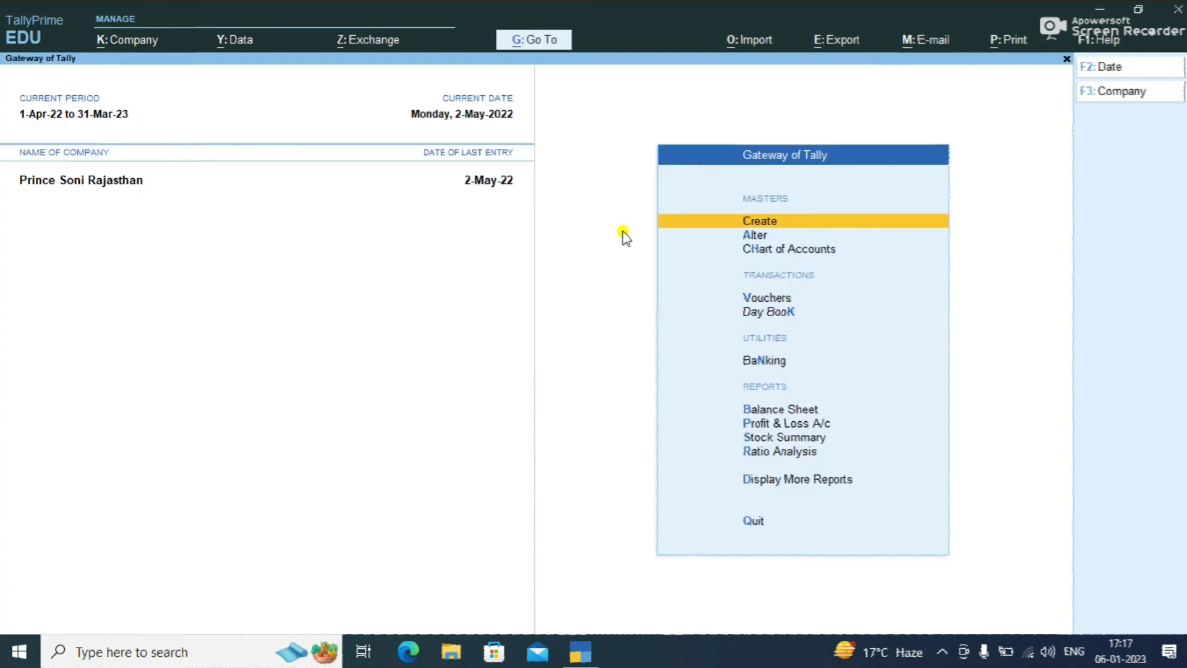